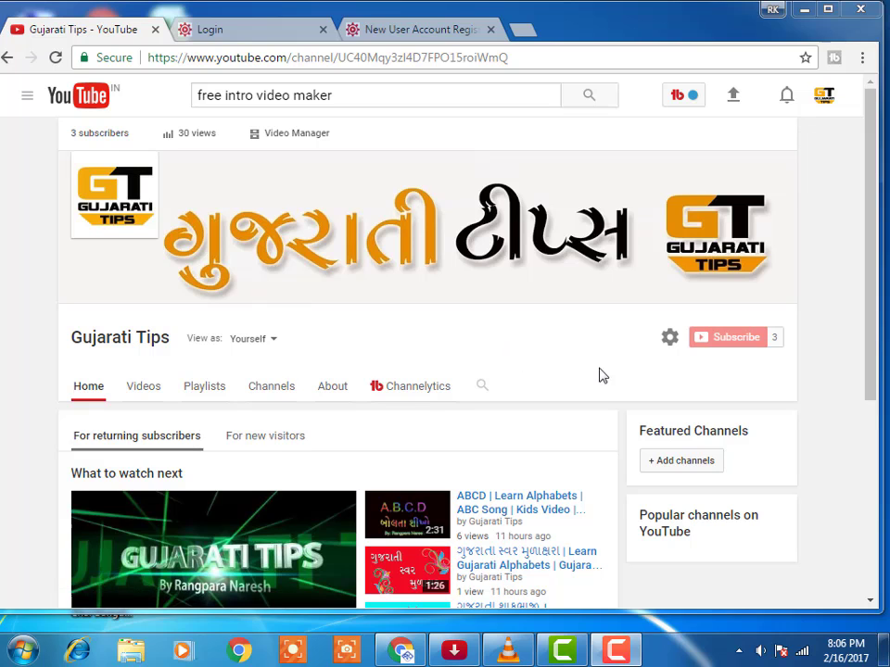
- Set aside the video player and search Google for 'filexpress' in a new tab
click(507, 656)
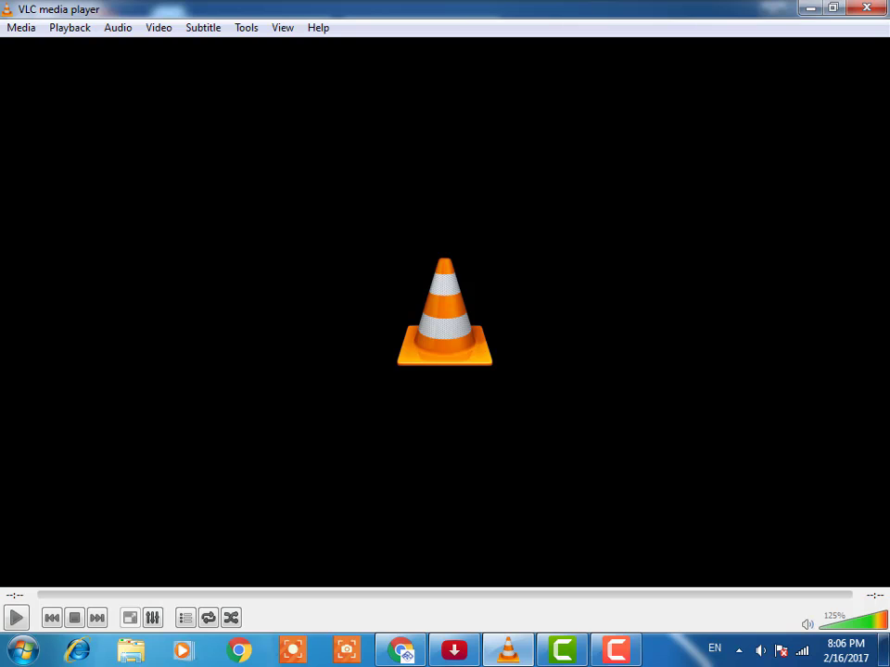
click(812, 9)
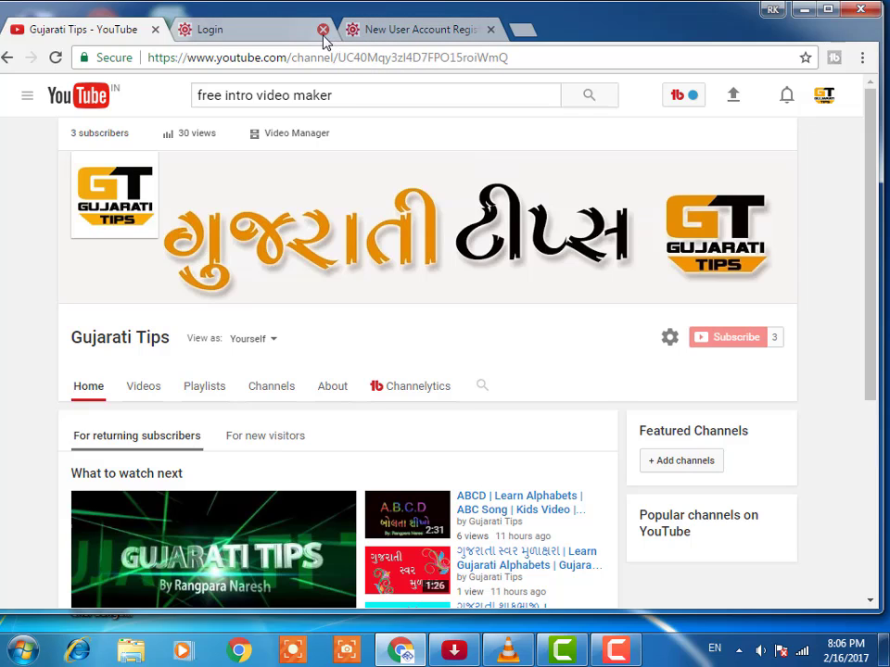
click(521, 31)
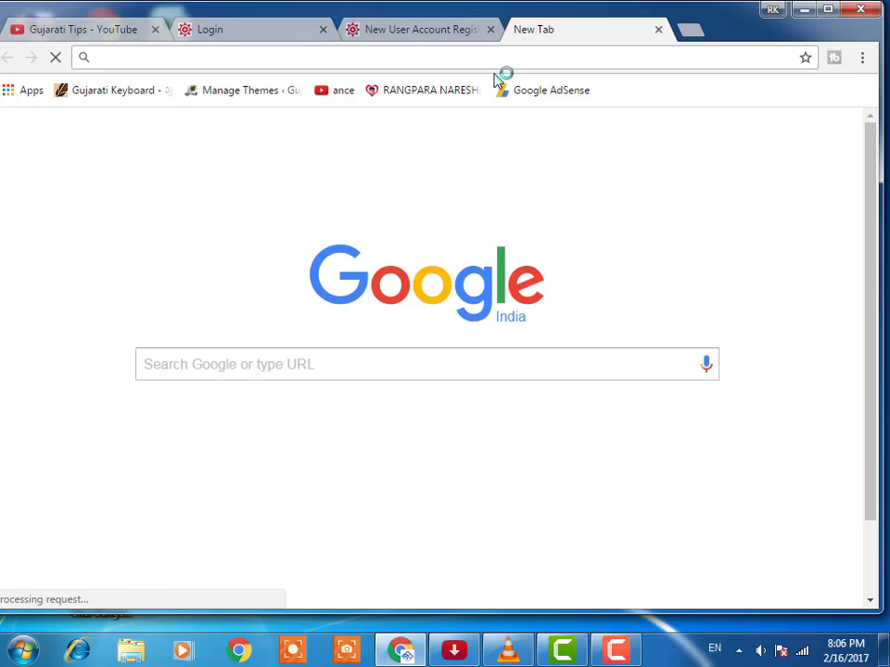
click(274, 364)
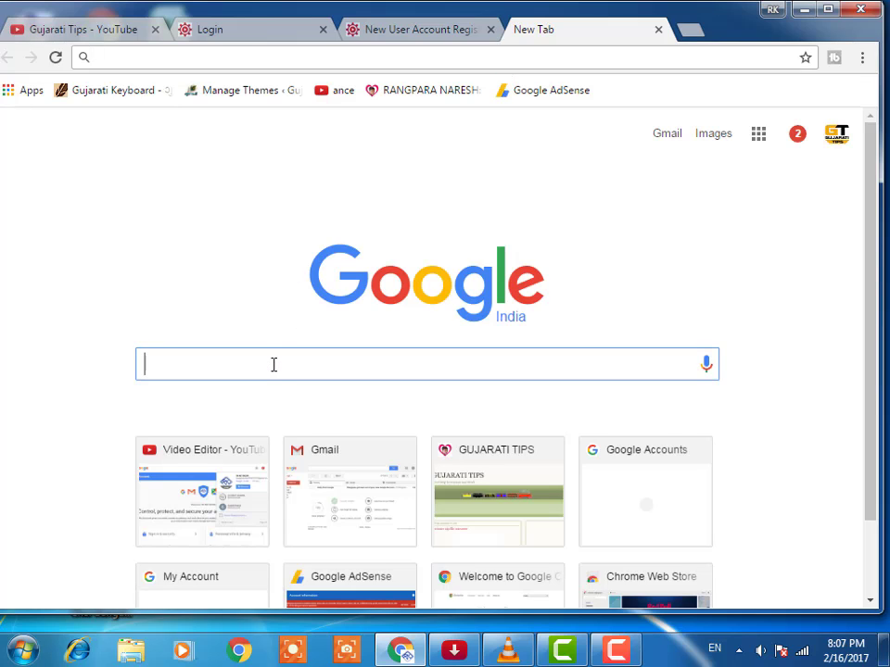
text(fi)
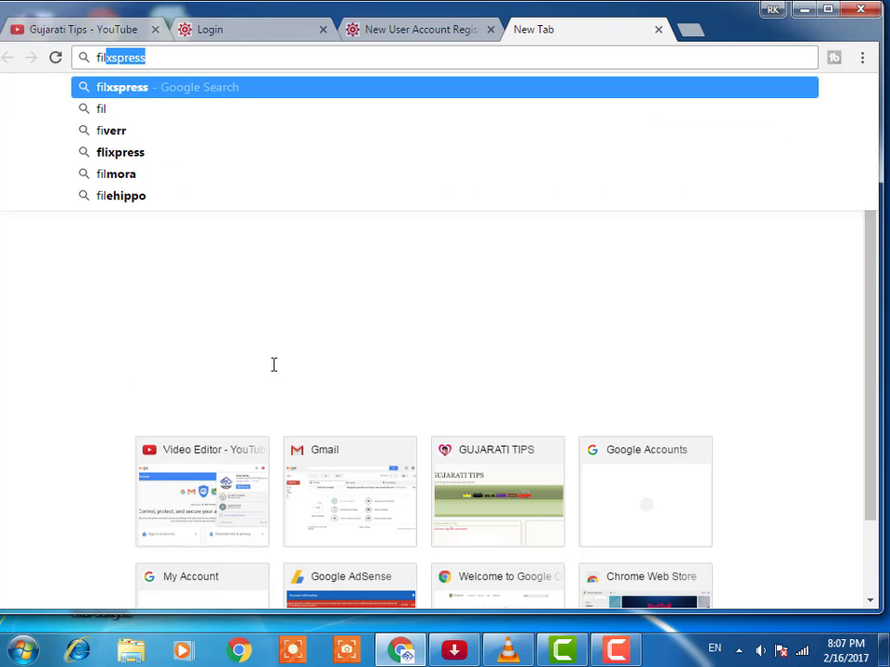
text(lex)
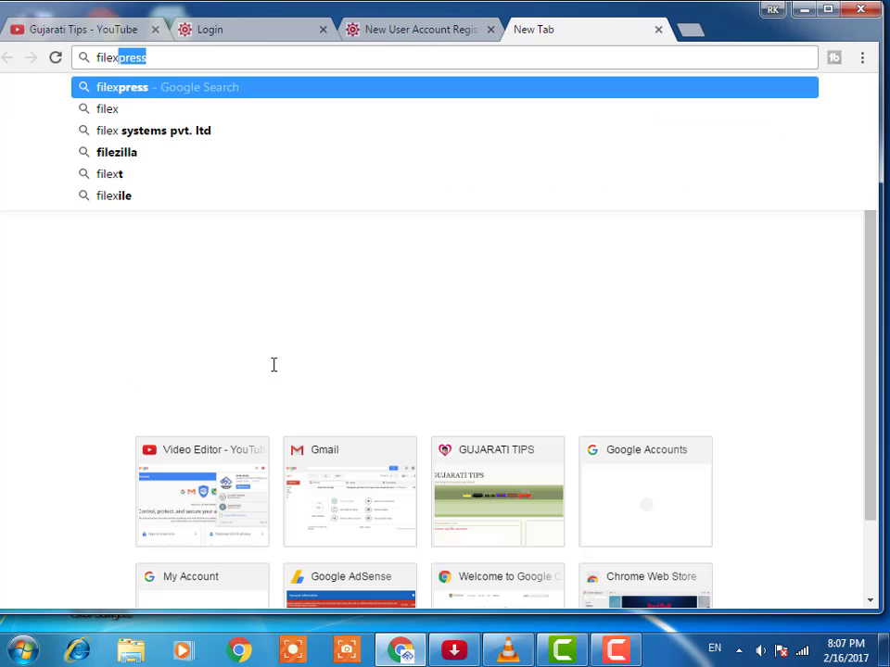
text(pr)
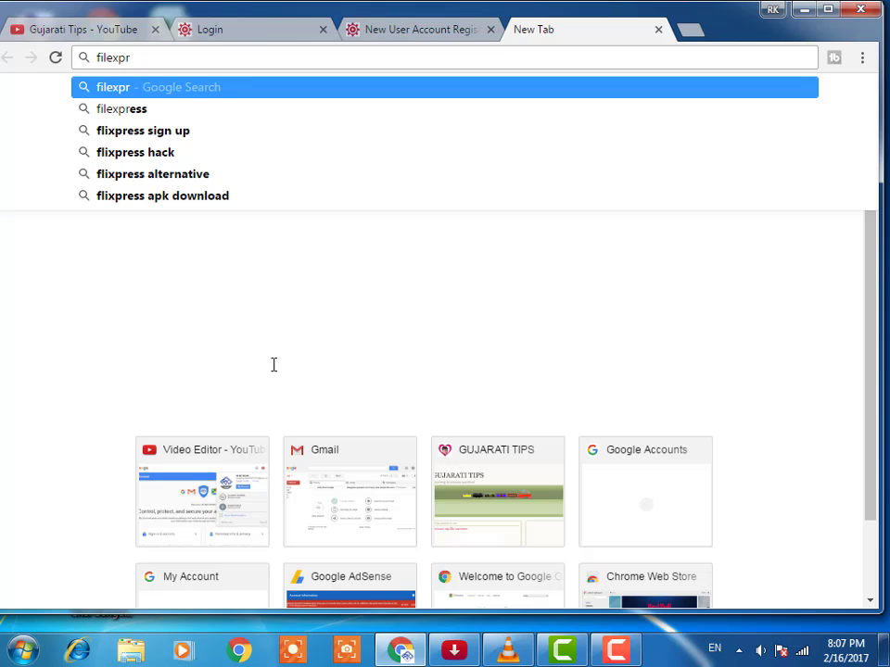
text(ess)
key(Return)
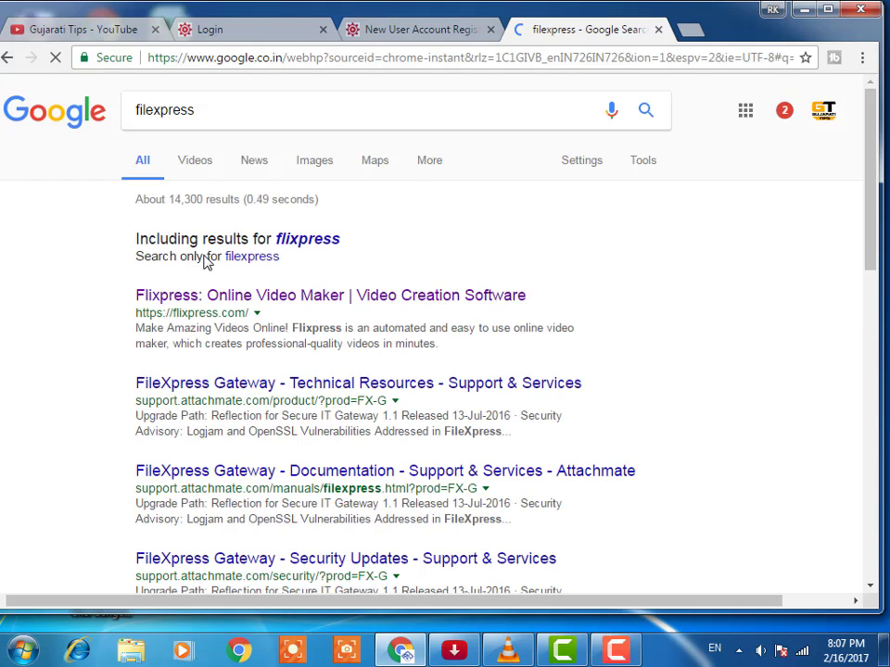
- Open the 'Flixpress: Online Video Maker' result and glance over the page
click(190, 303)
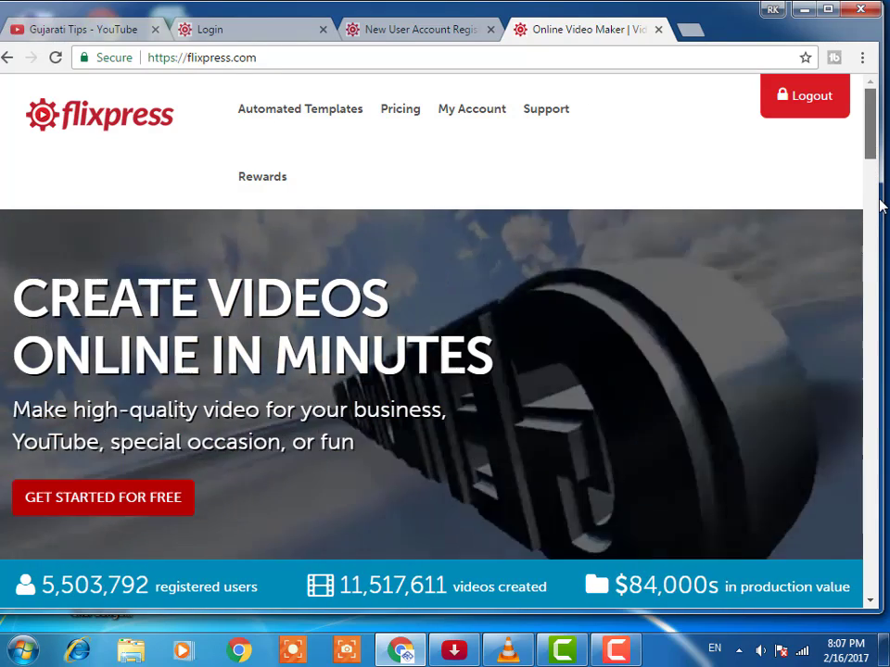
scroll(875, 176, down, 2)
scroll(870, 135, up, 2)
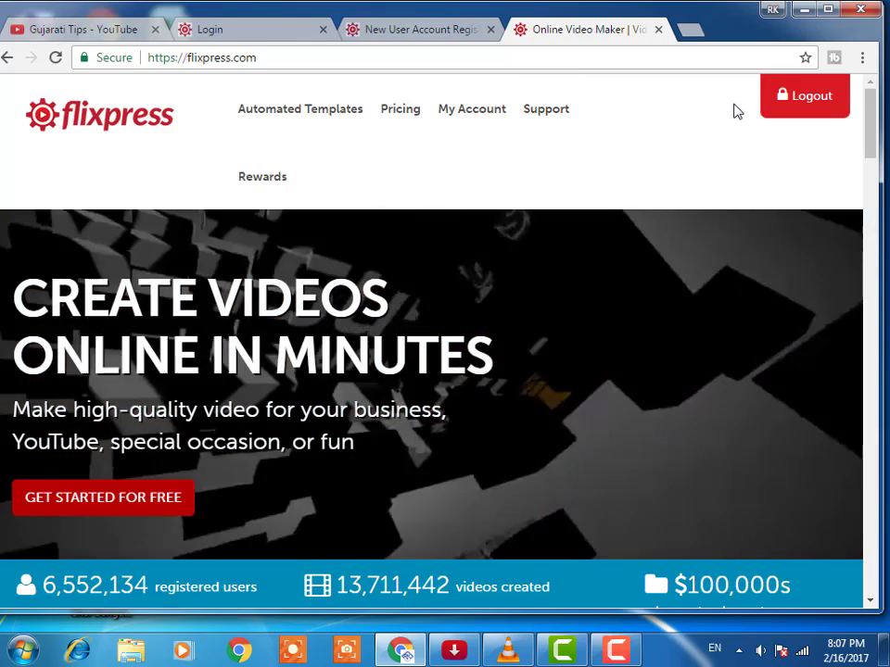
- Accept the email warning and dismiss the couldn't-check-email notice on the registration form
click(411, 29)
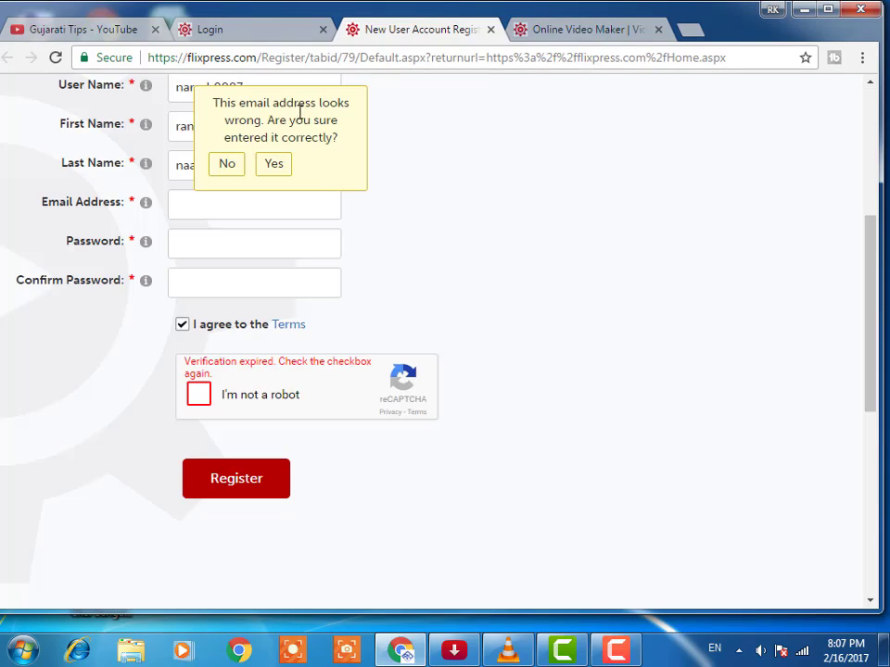
scroll(396, 413, up, 5)
click(307, 429)
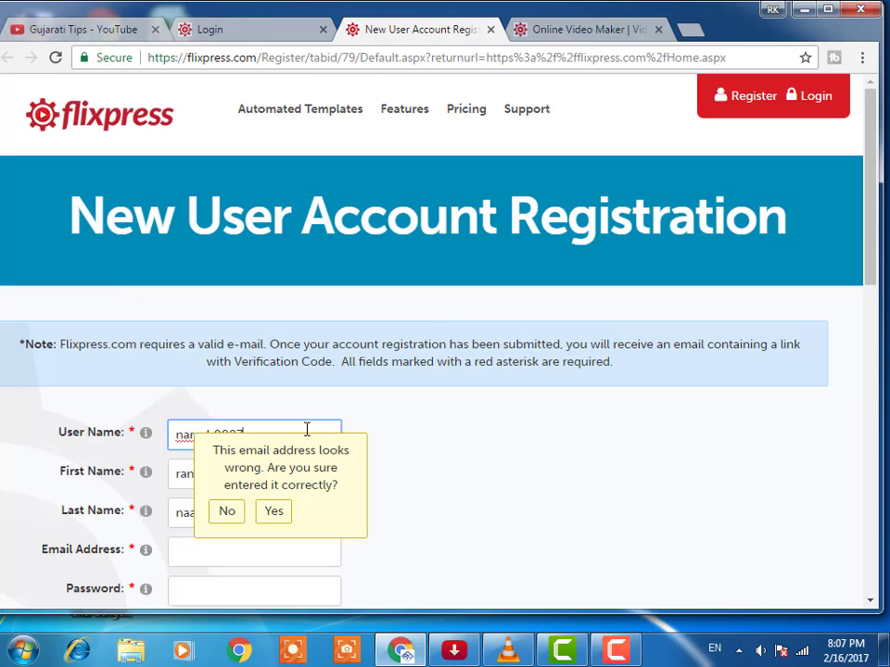
click(271, 513)
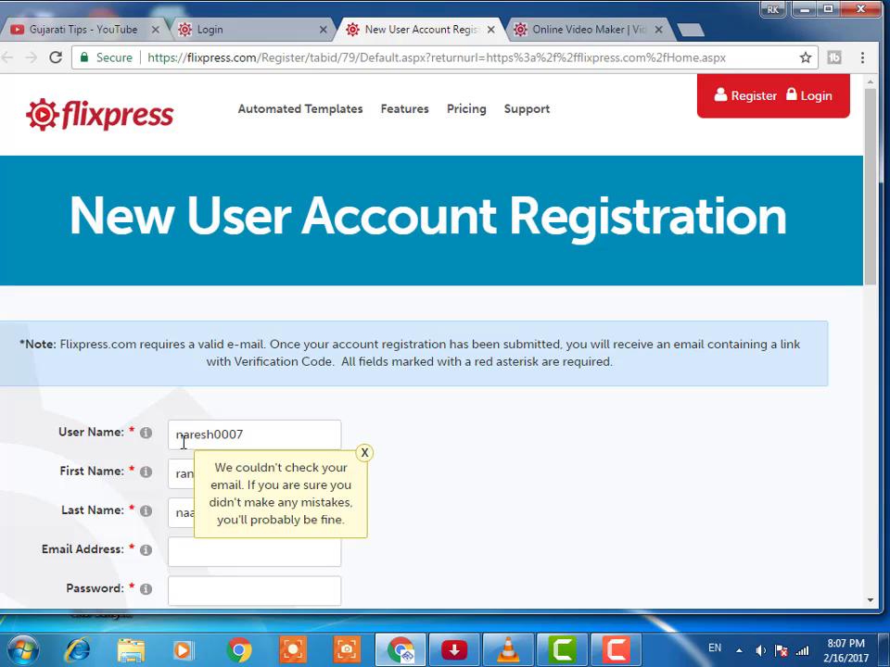
click(272, 435)
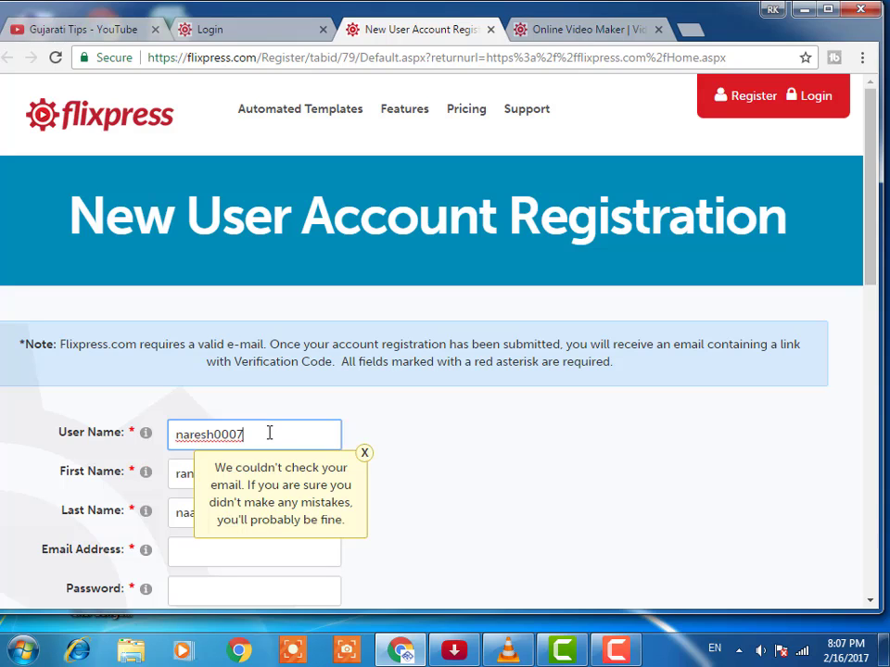
scroll(271, 435, down, 1)
click(364, 367)
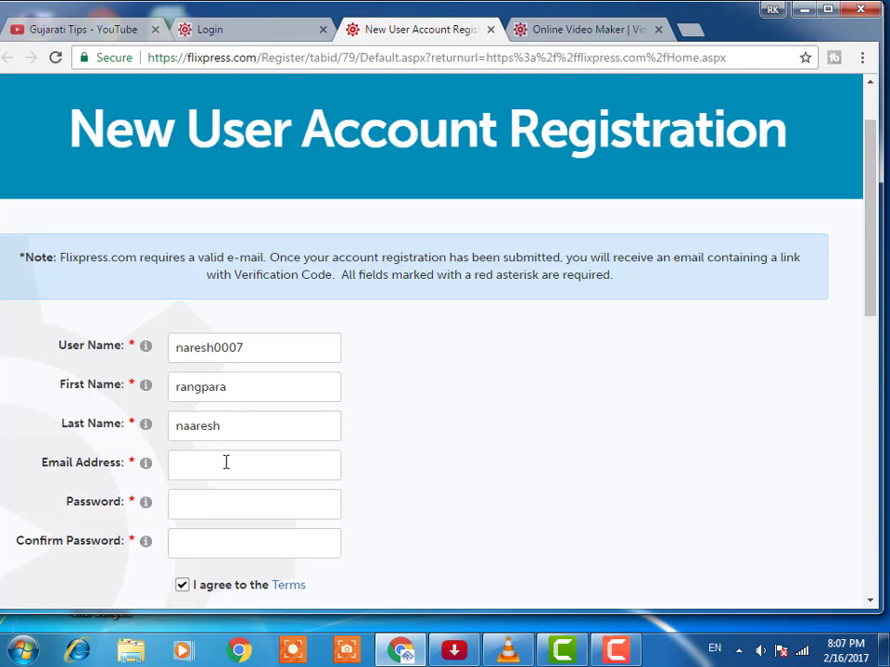
click(225, 462)
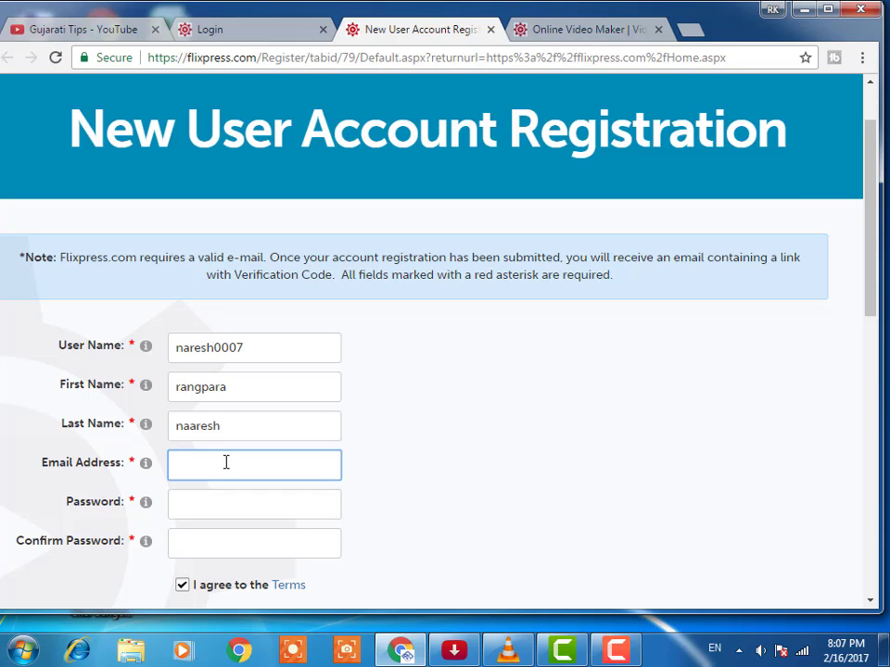
scroll(226, 461, down, 1)
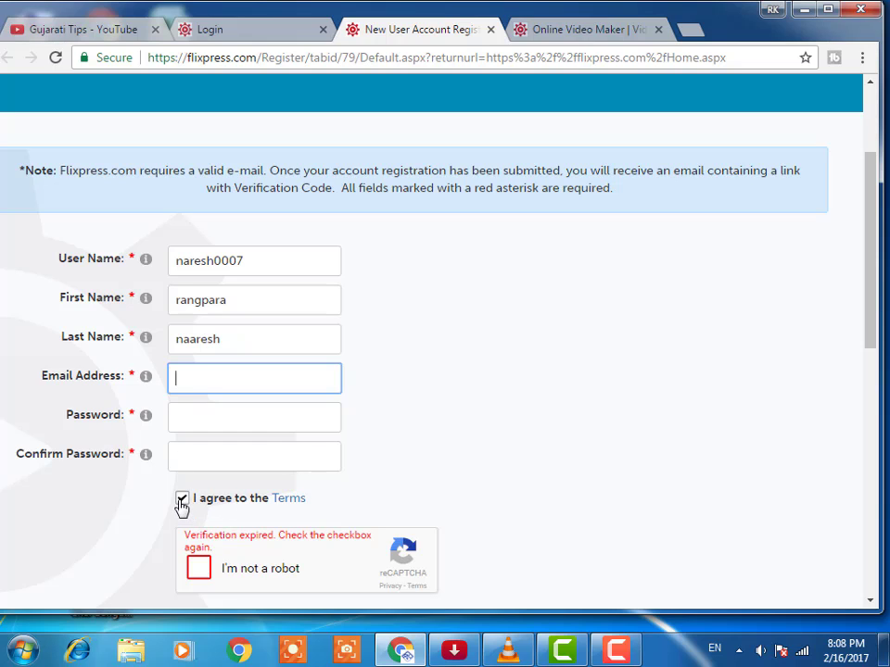
scroll(227, 482, down, 2)
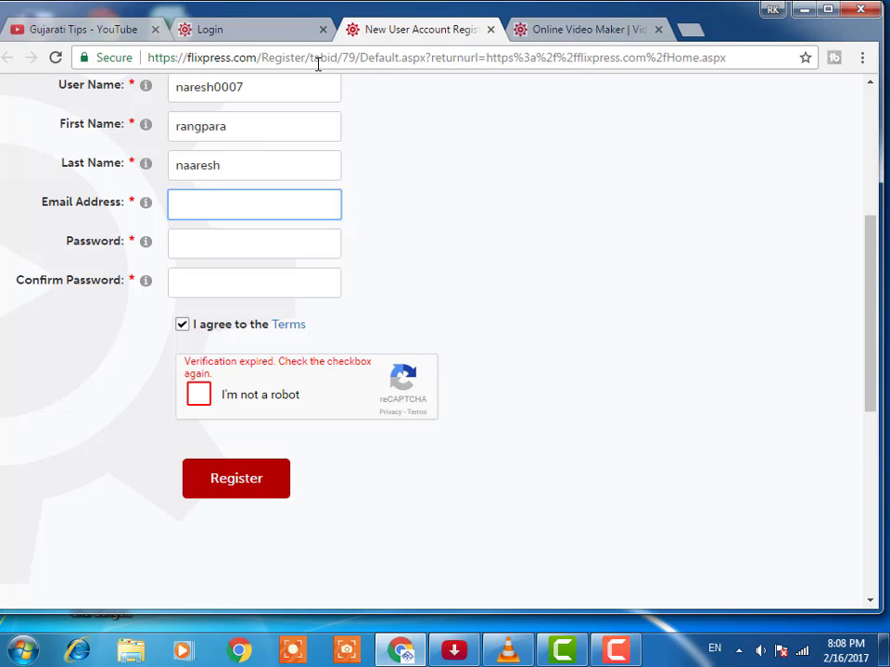
- Look over the Flixpress Login page in its tab
click(291, 31)
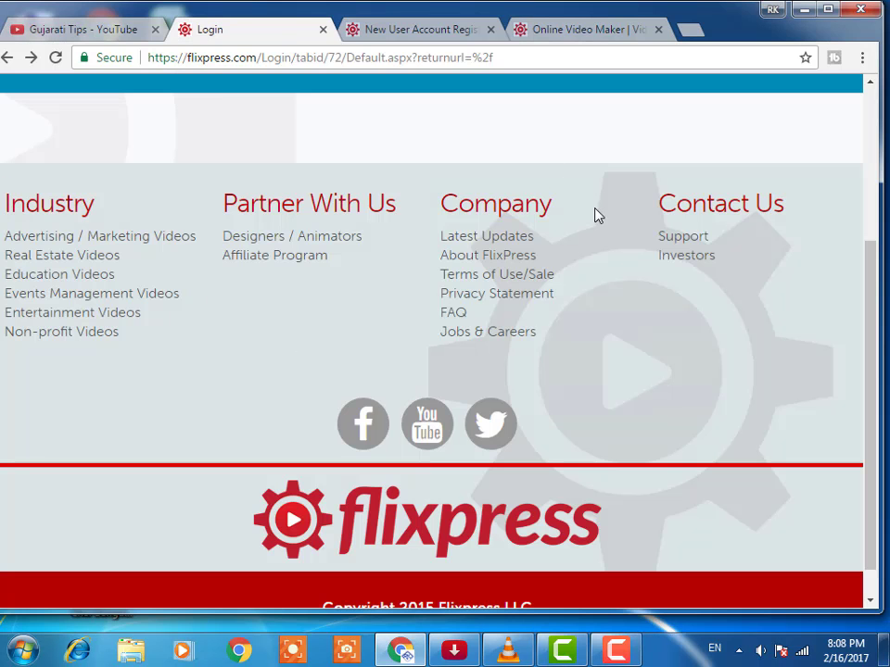
scroll(535, 284, up, 5)
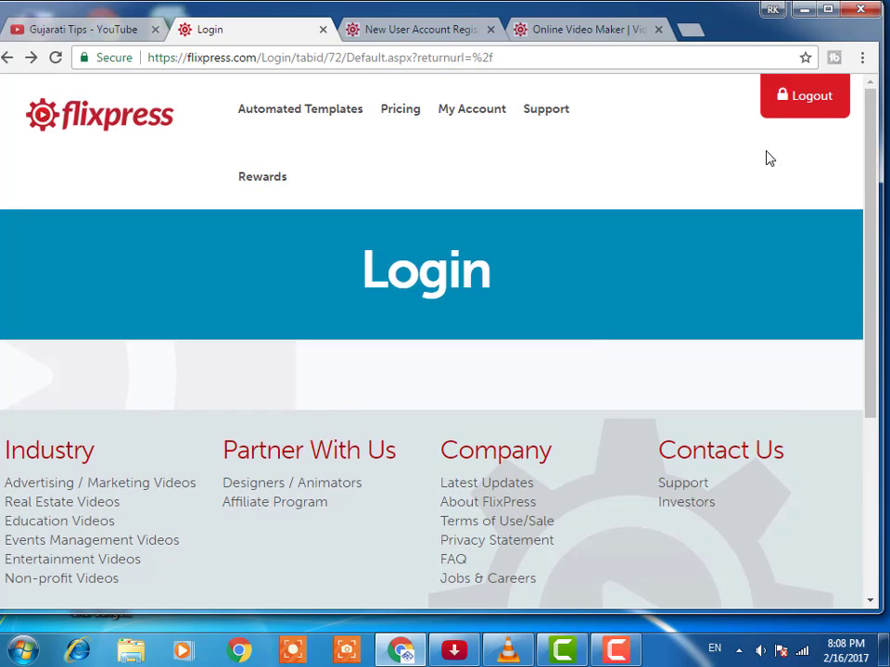
scroll(476, 200, down, 2)
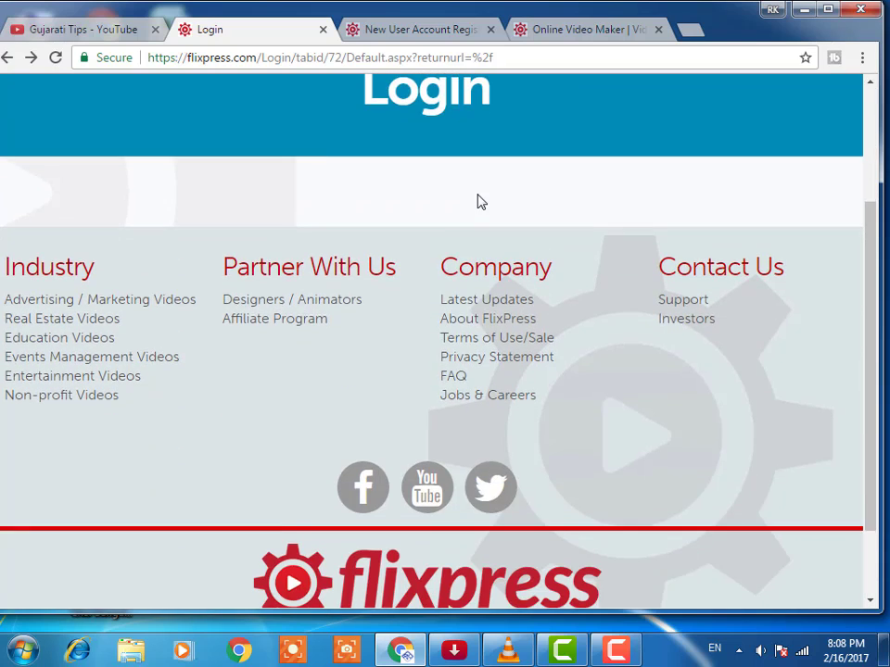
scroll(477, 200, down, 1)
scroll(477, 201, up, 3)
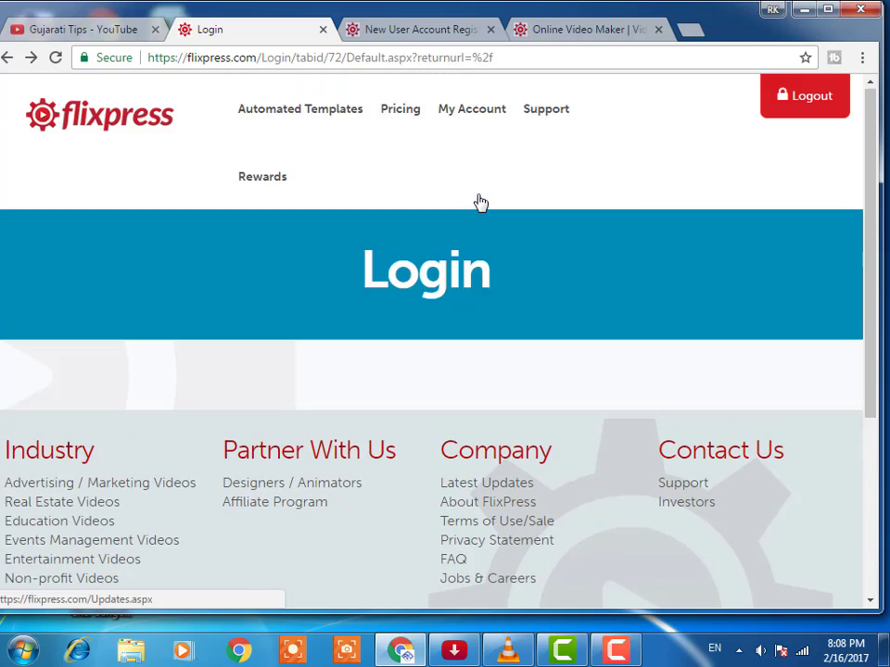
- Scroll through the Flixpress home page and return to the top
click(543, 31)
scroll(504, 373, down, 3)
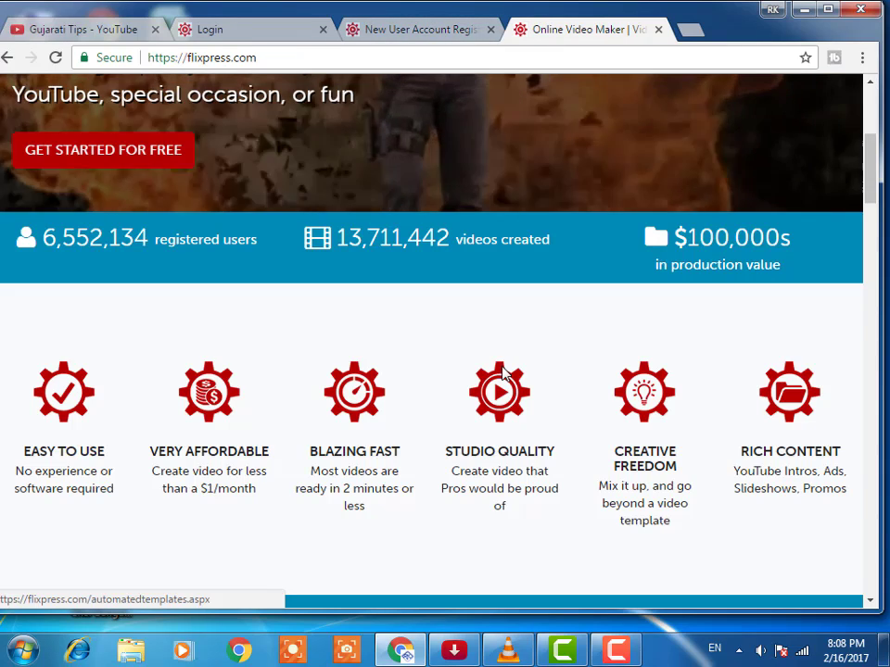
scroll(503, 374, down, 4)
scroll(503, 373, down, 3)
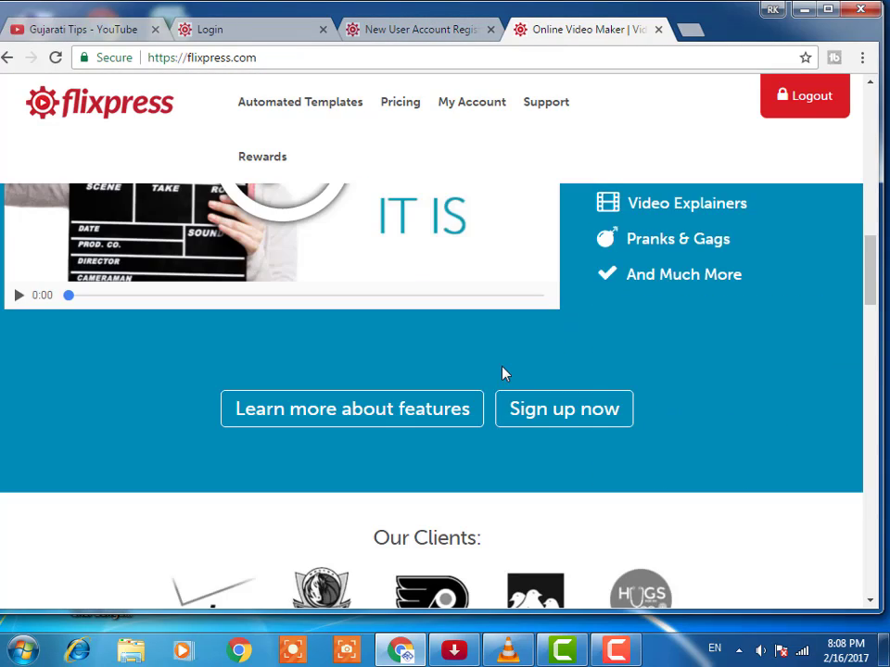
scroll(503, 374, down, 4)
scroll(504, 374, up, 4)
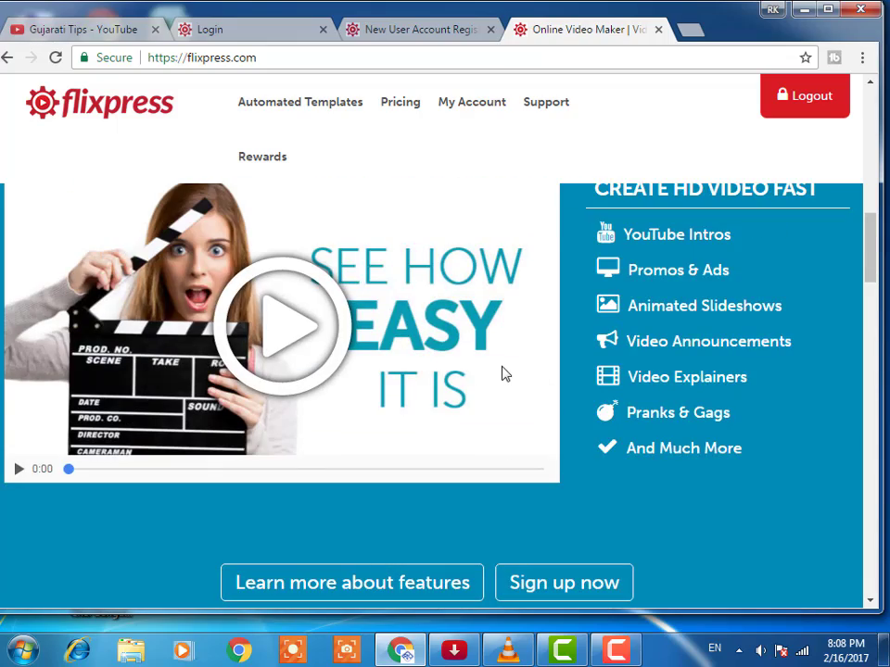
scroll(503, 373, up, 3)
scroll(503, 374, up, 3)
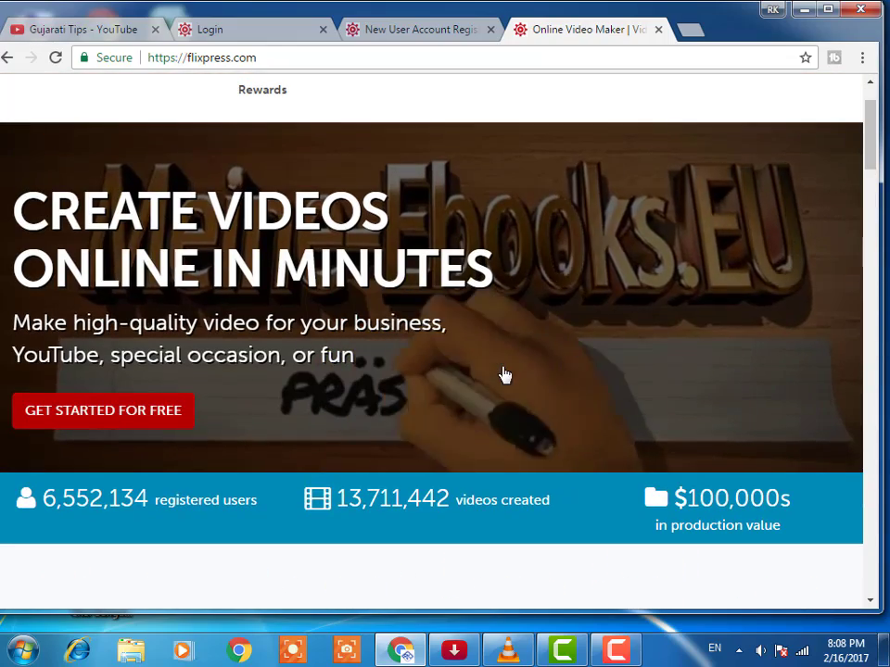
scroll(432, 381, up, 1)
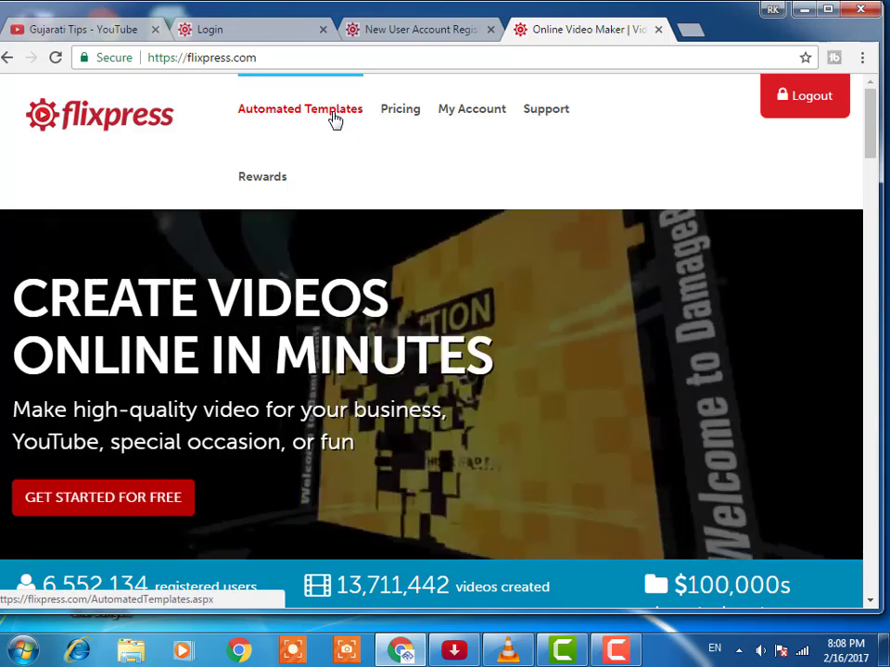
- Go to Automated Templates and scroll to the template gallery, page 1 of 4
click(331, 112)
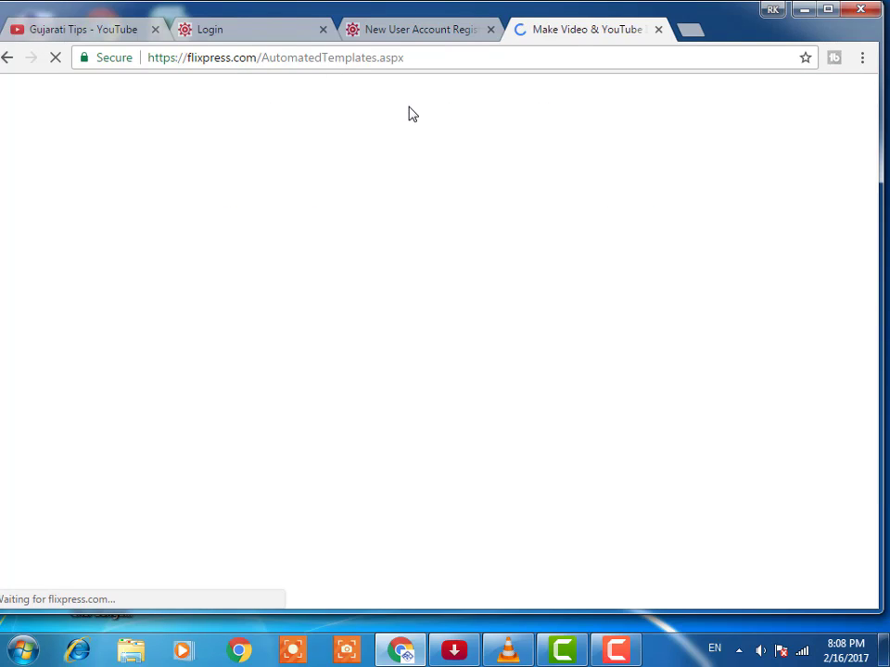
scroll(473, 318, down, 3)
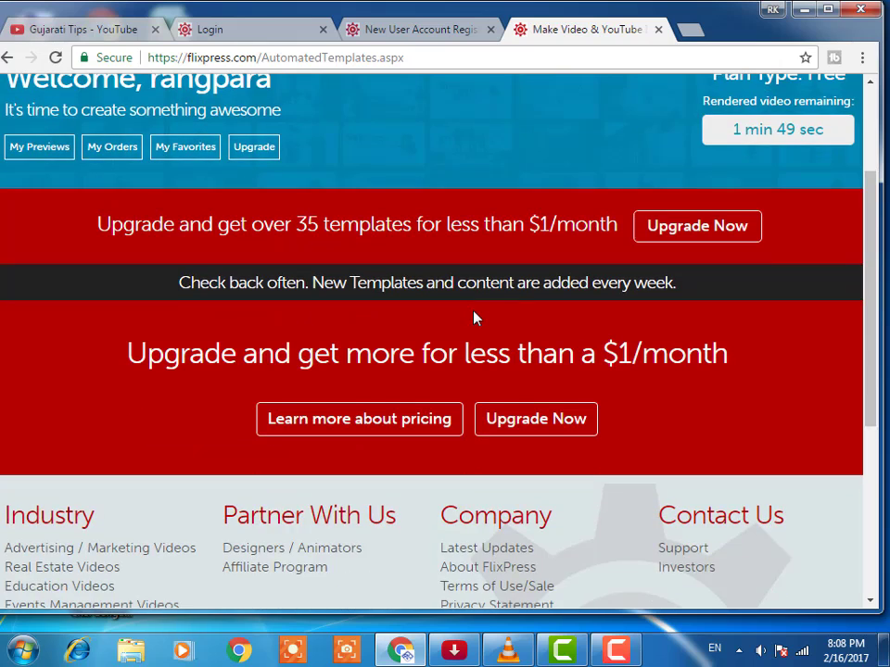
scroll(473, 318, down, 4)
scroll(474, 318, up, 5)
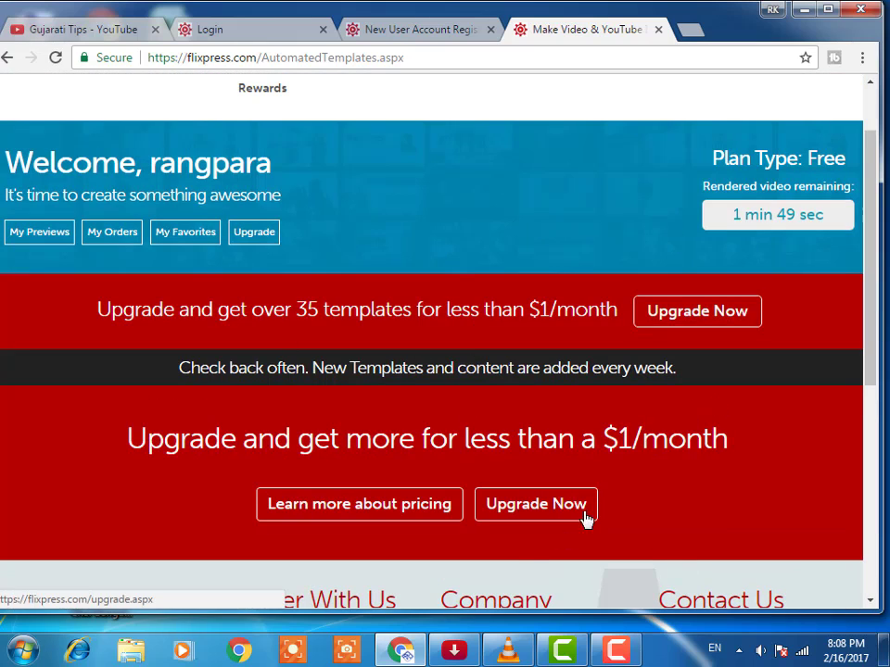
scroll(397, 400, down, 3)
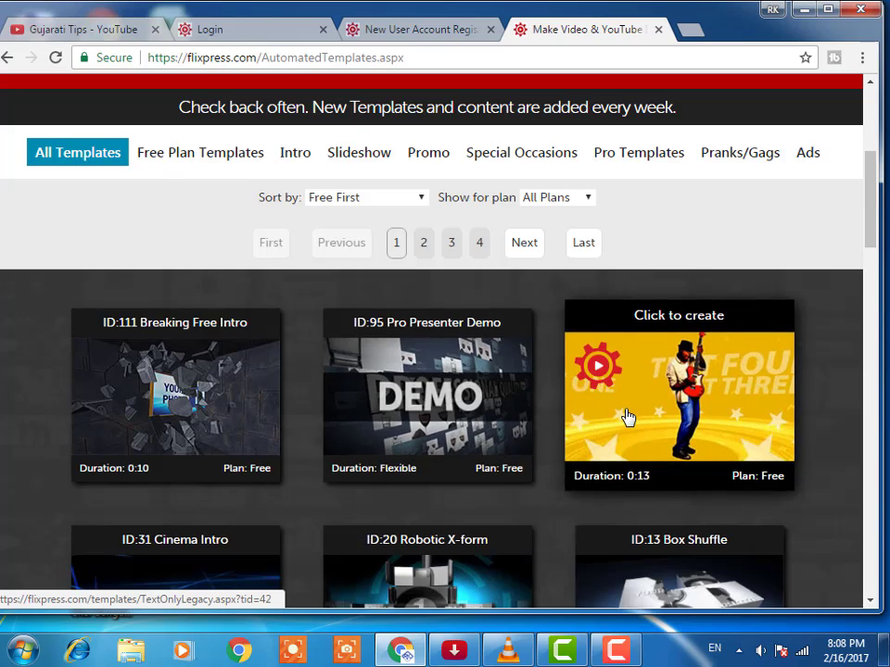
scroll(624, 417, down, 1)
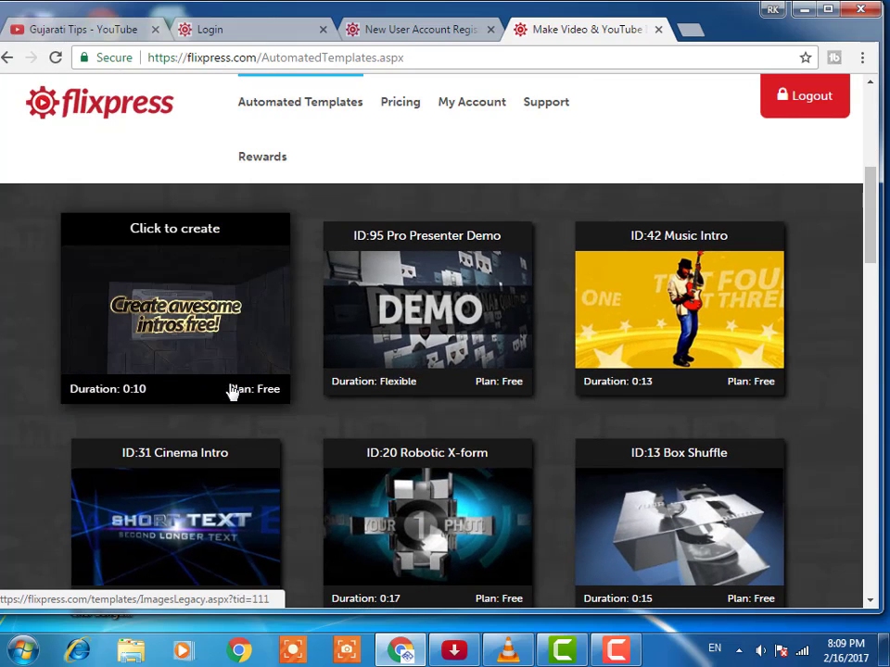
mouse_move(175, 394)
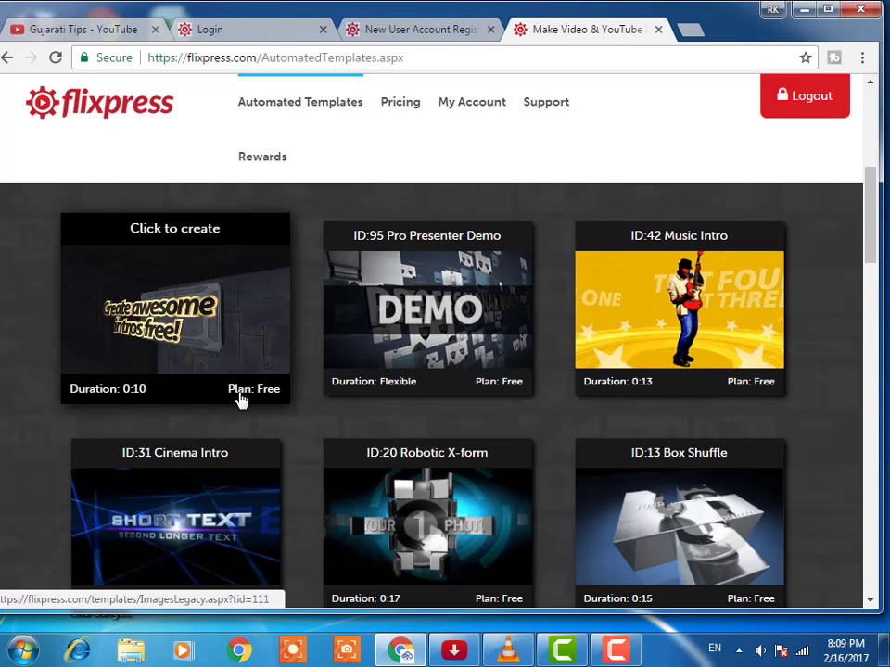
scroll(240, 400, down, 2)
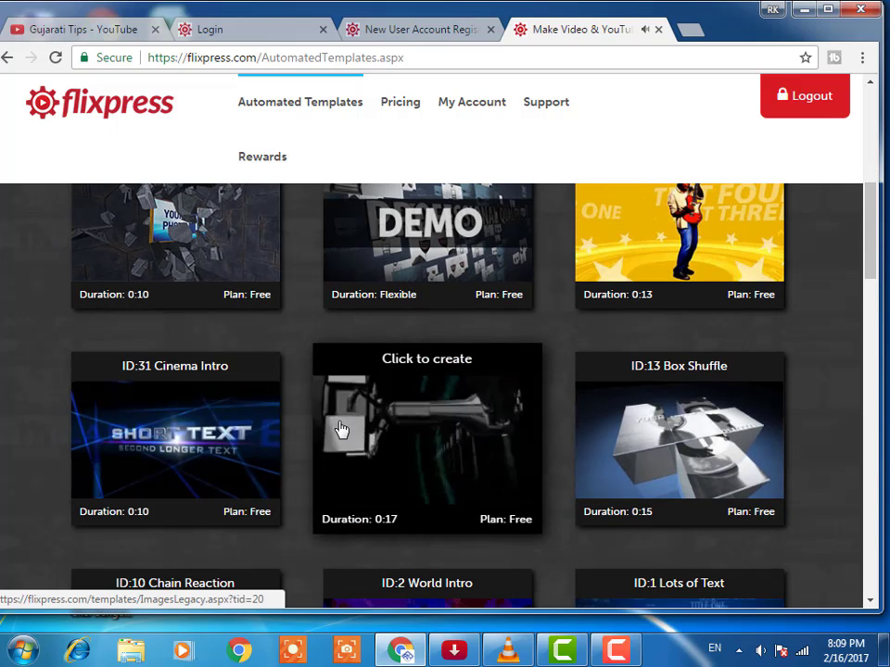
scroll(340, 428, down, 2)
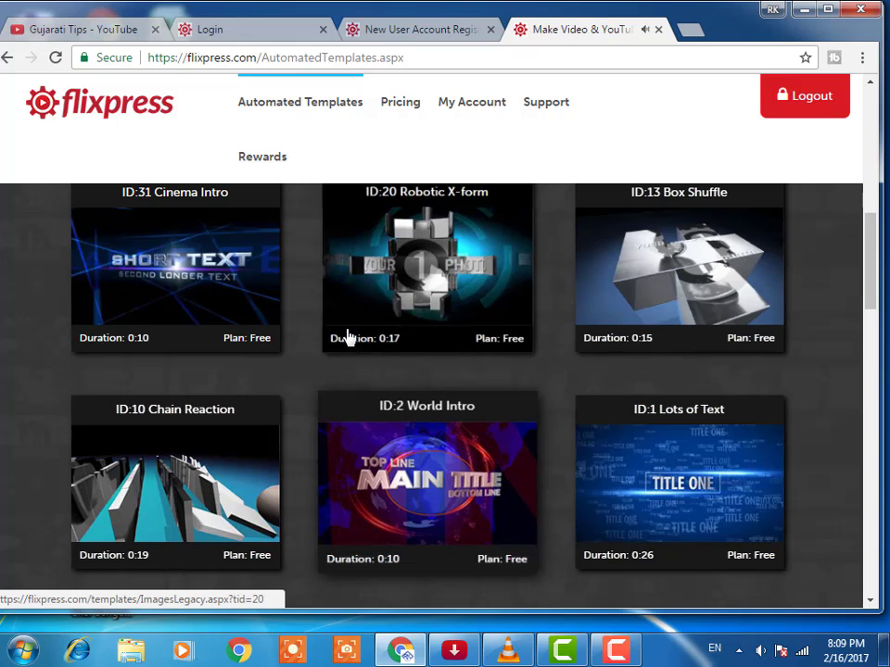
- Open the 'ID:10 Chain Reaction' template card to see its 19-second preview
click(191, 497)
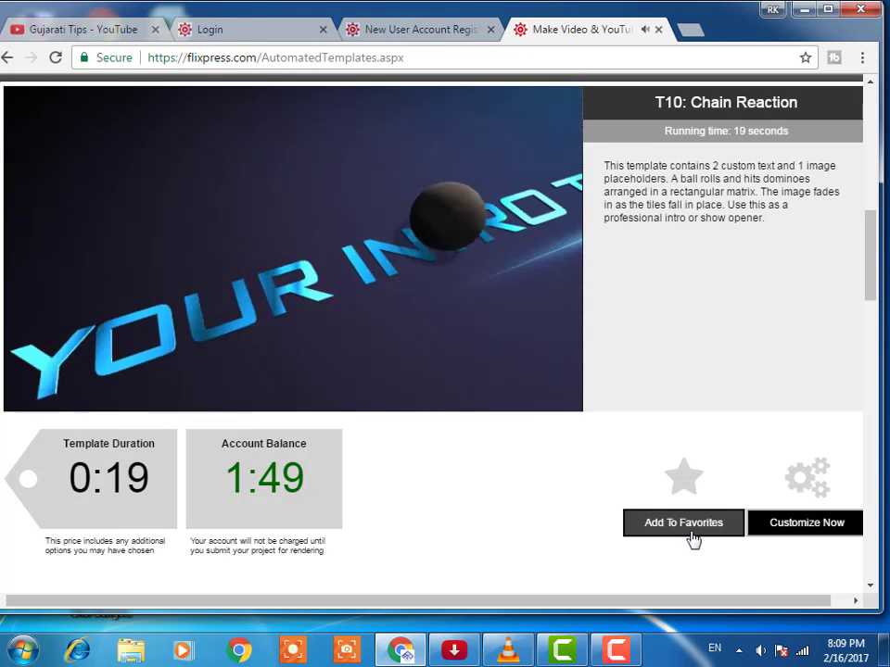
- Choose Customize Now on Chain Reaction to reach the one-image selection step
click(805, 531)
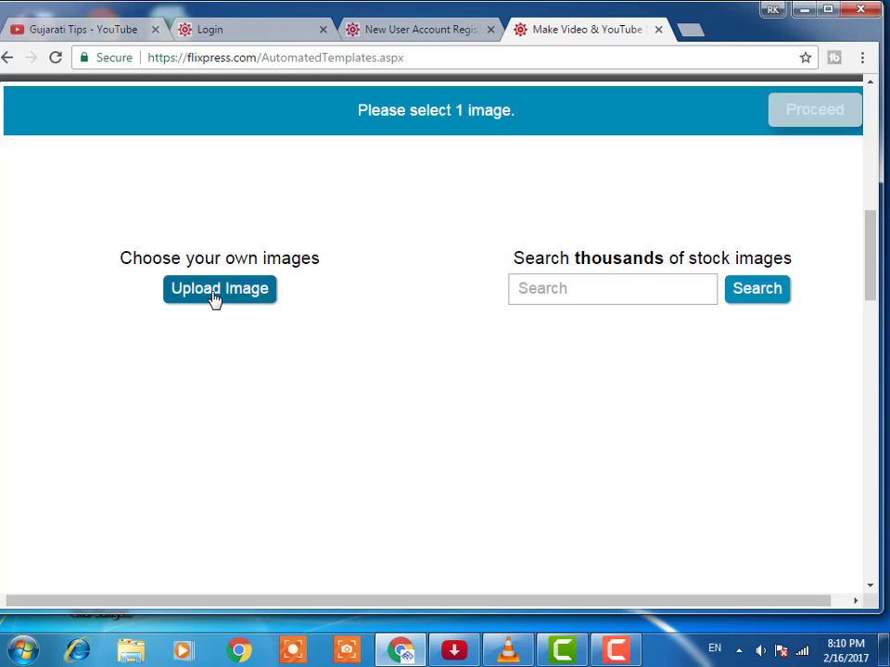
- Upload the Gujarati Tips logo file from the facebook folder as the template image
click(213, 295)
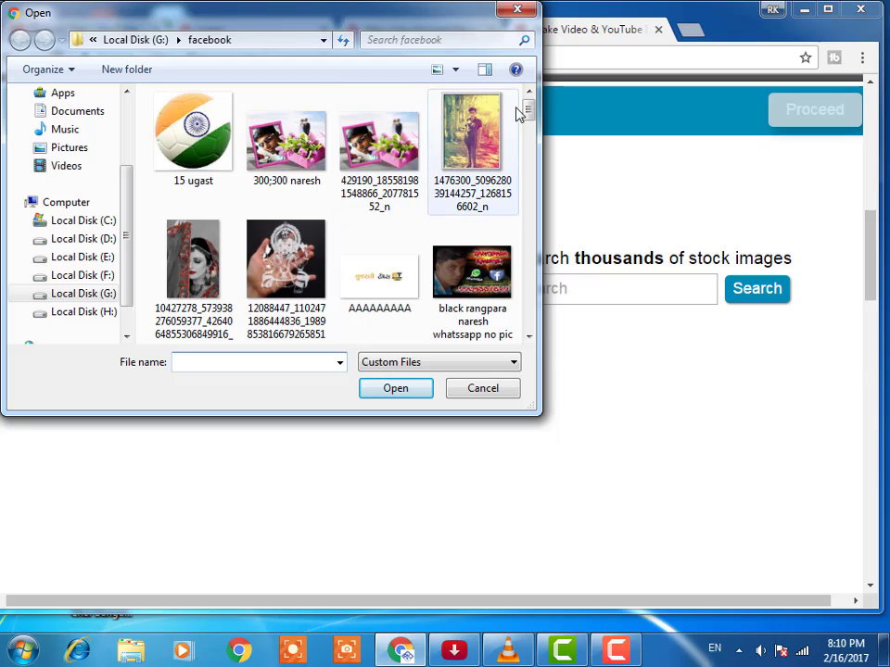
drag(529, 113, 536, 333)
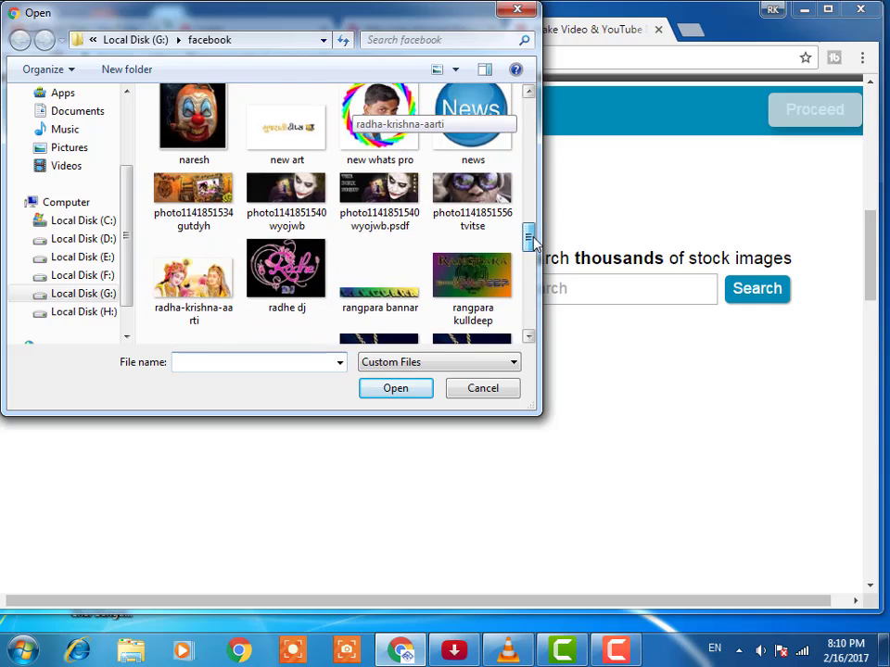
drag(536, 334, 528, 197)
double_click(376, 259)
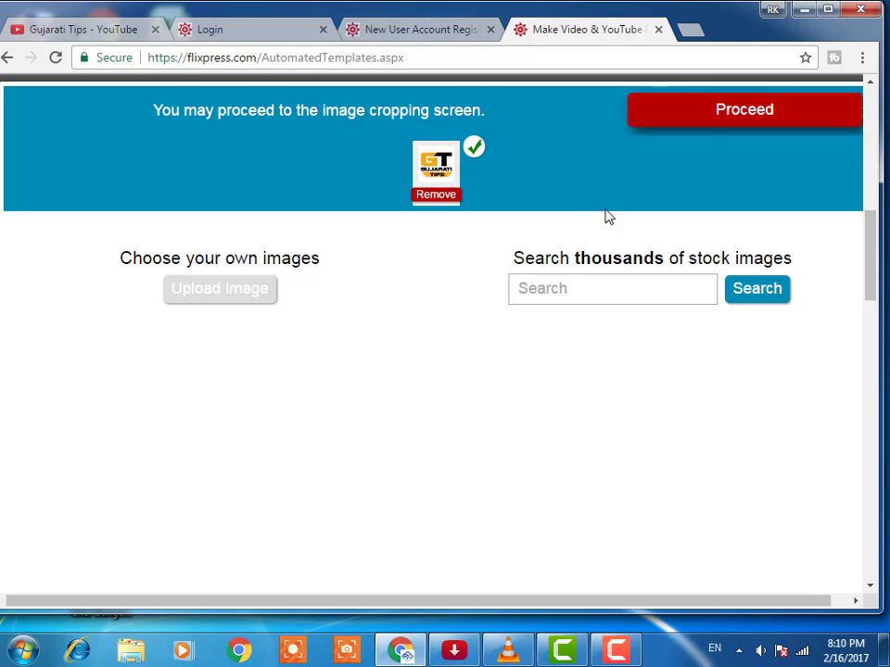
- Shift the crop box down to frame the whole logo and confirm it into the Image Container
click(747, 115)
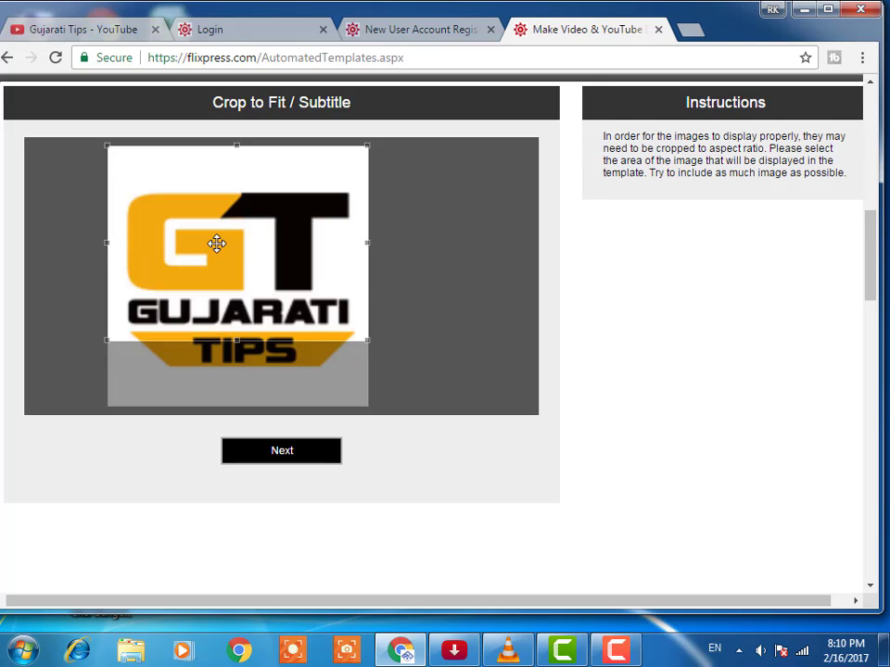
drag(214, 243, 220, 277)
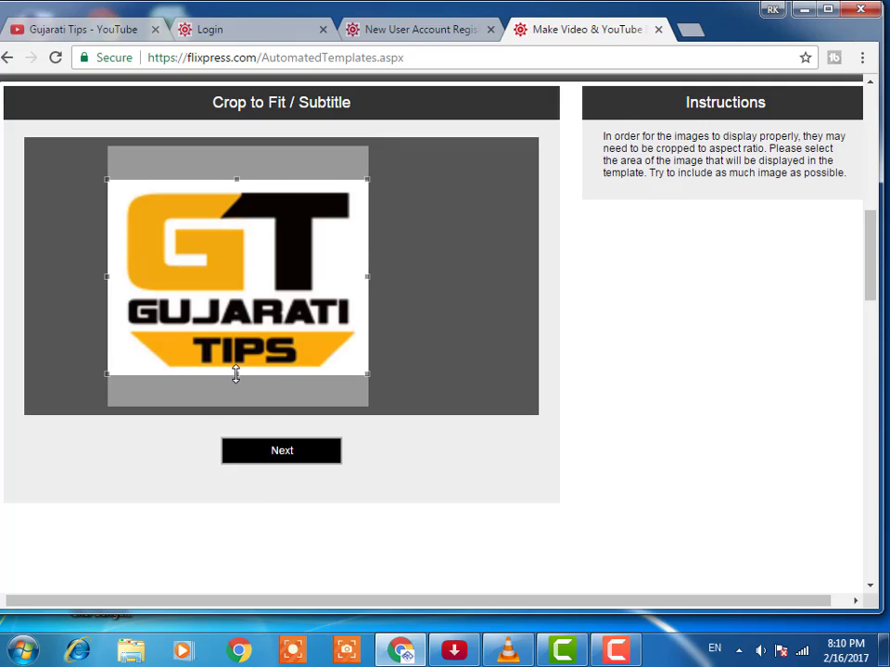
click(279, 454)
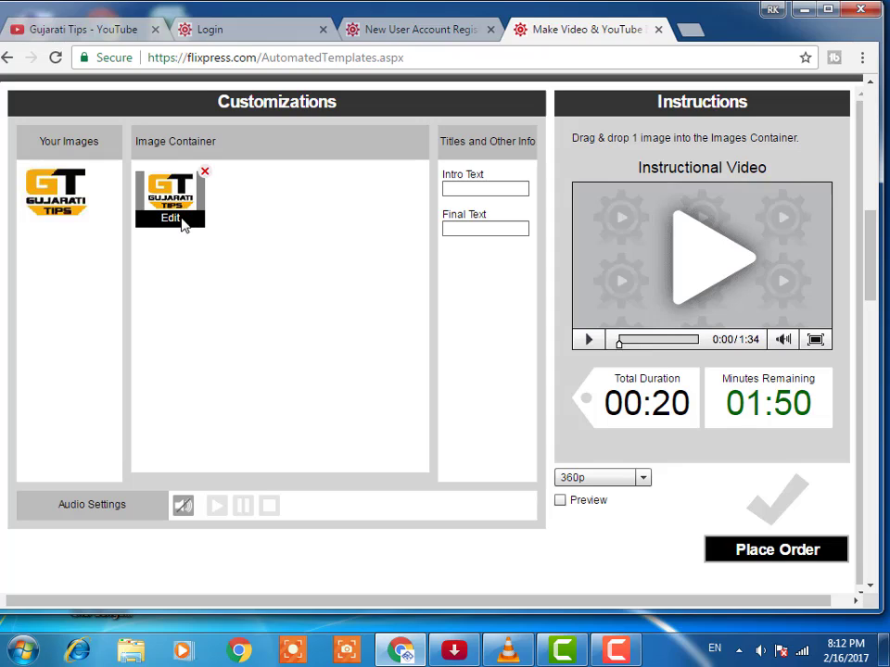
- Enter GUJARATI TIPS as the intro text
click(457, 190)
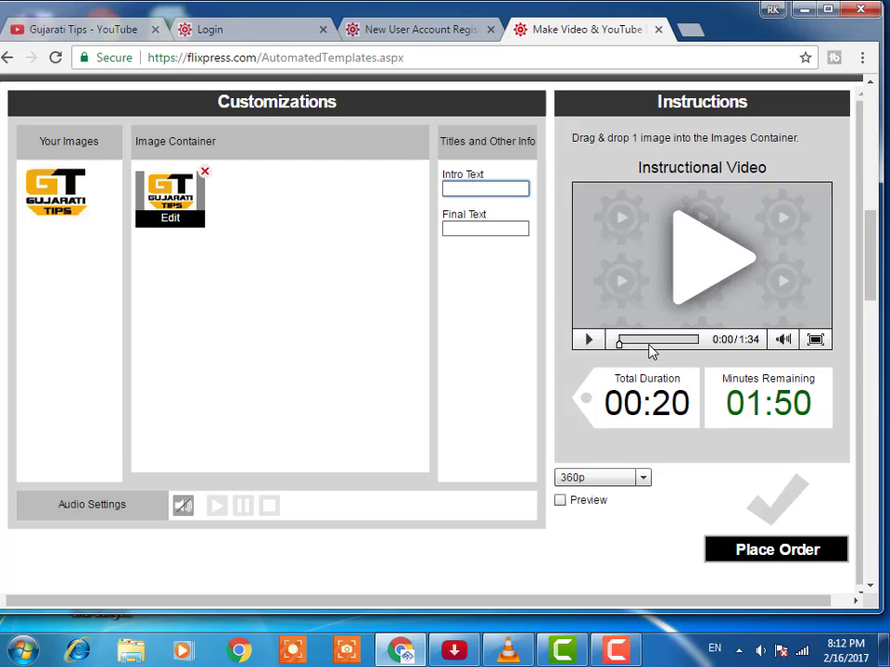
text(GUJARATI TIPS)
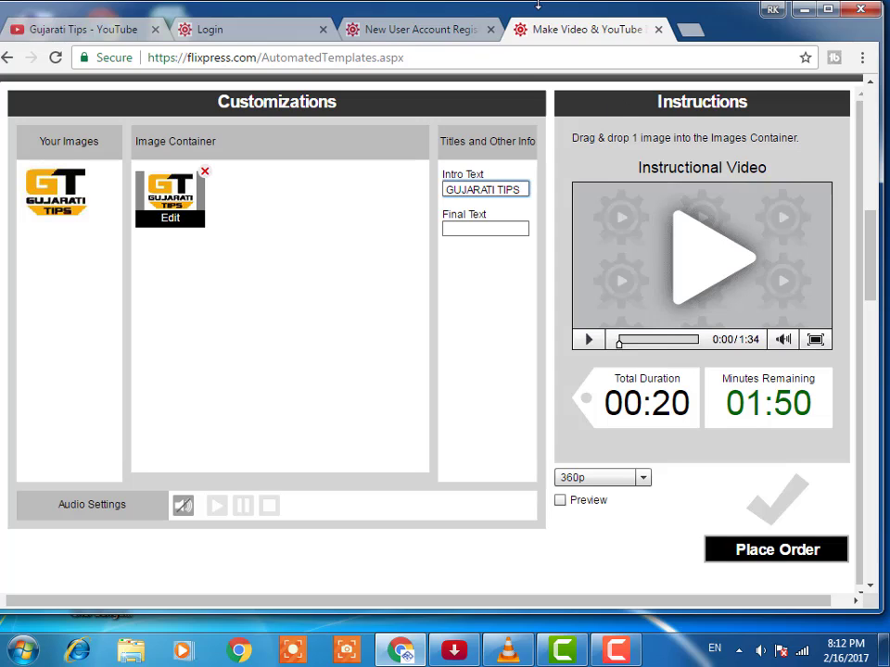
click(484, 233)
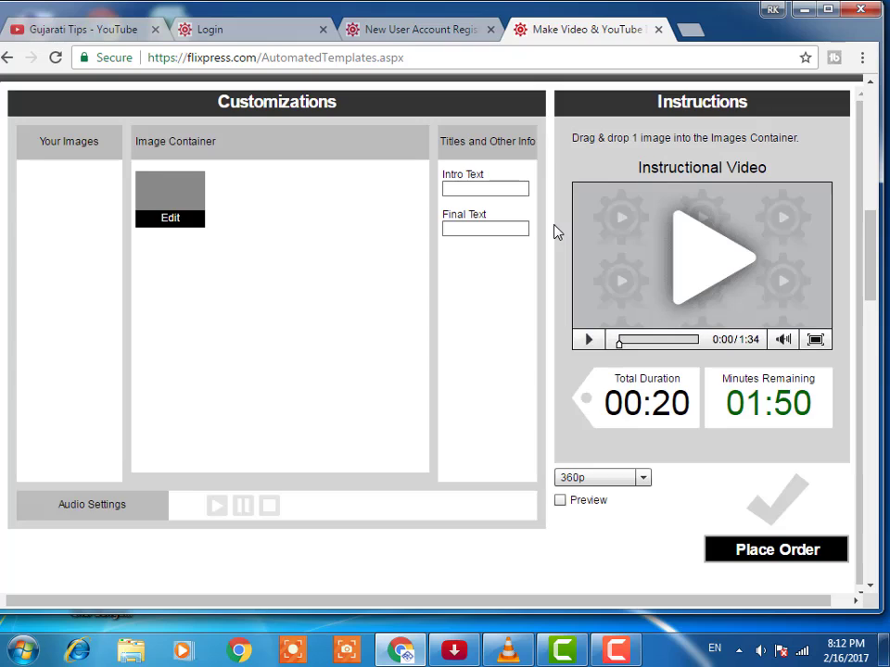
click(464, 189)
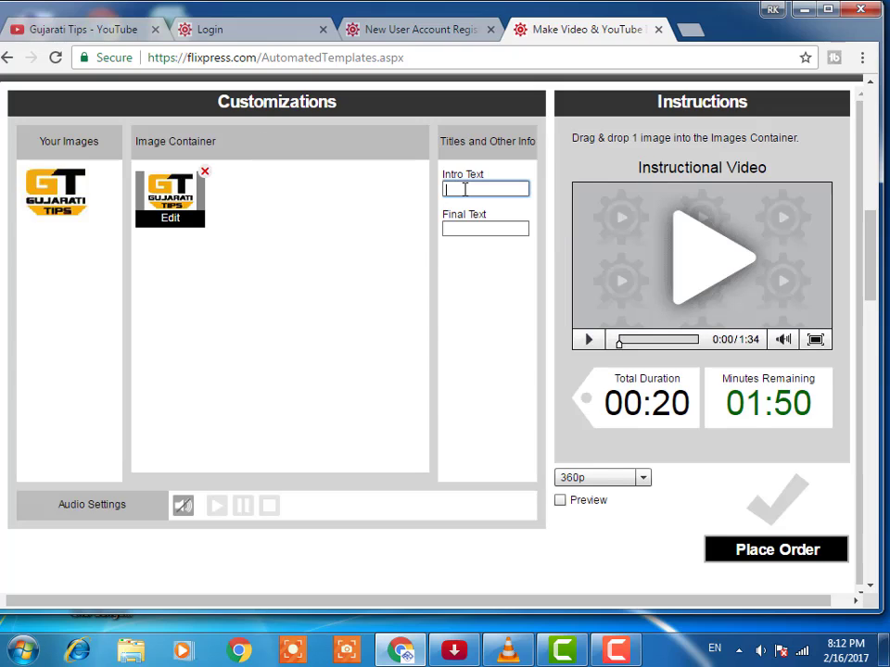
text(GUJ)
text(ARATI TIP)
text(S)
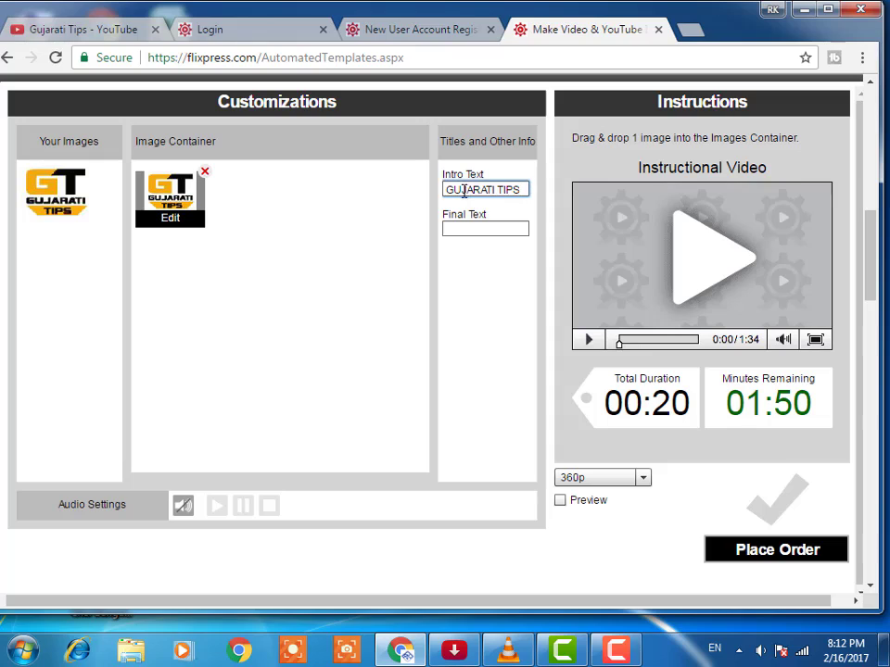
- Type the creator's full name into the Final Text box, correcting its spelling
click(462, 230)
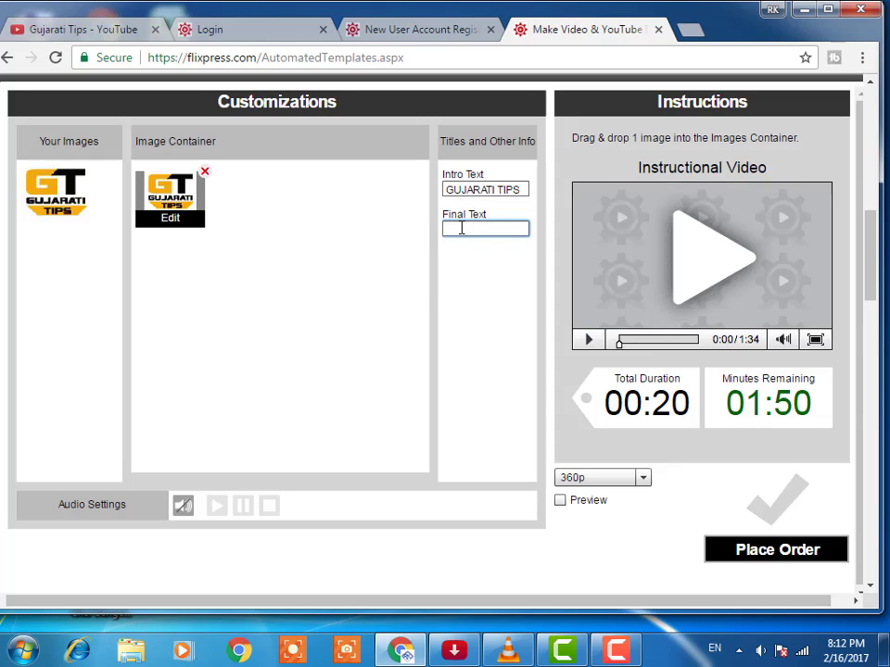
text(RAN)
text(GP)
text(ARAN)
click(505, 231)
text(AR)
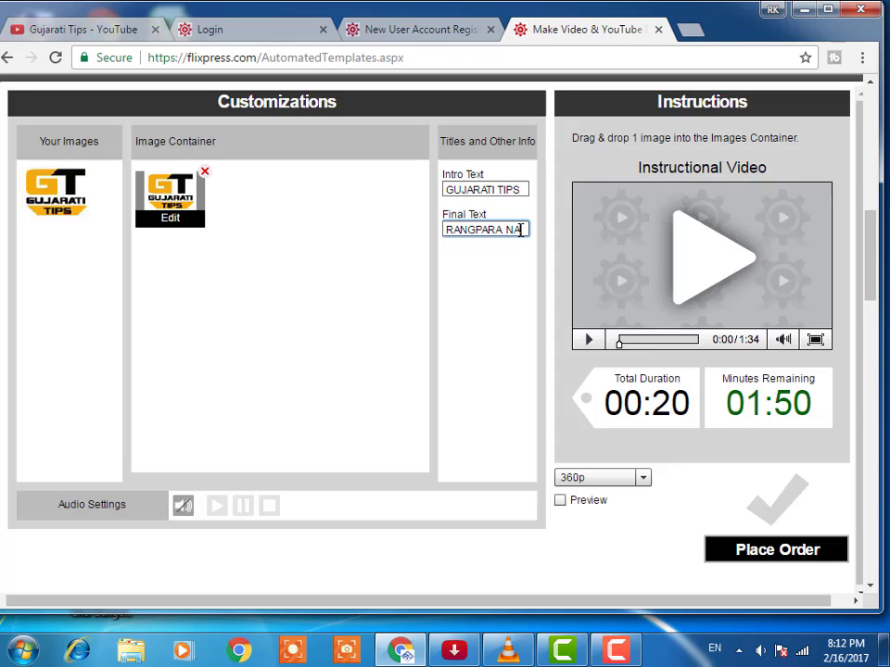
text(ESH)
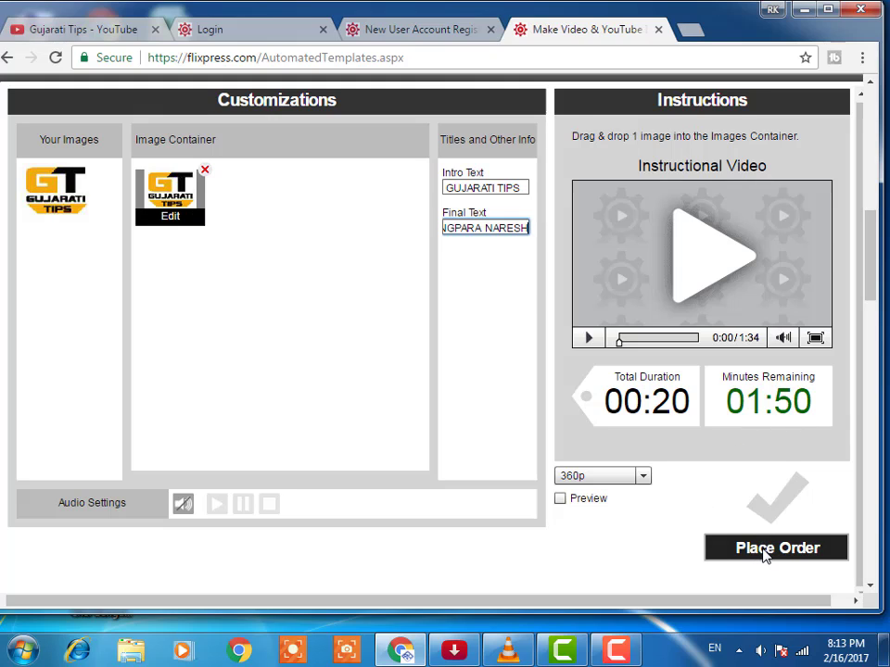
- Place and confirm the order for the customised Chain Reaction intro video
click(765, 553)
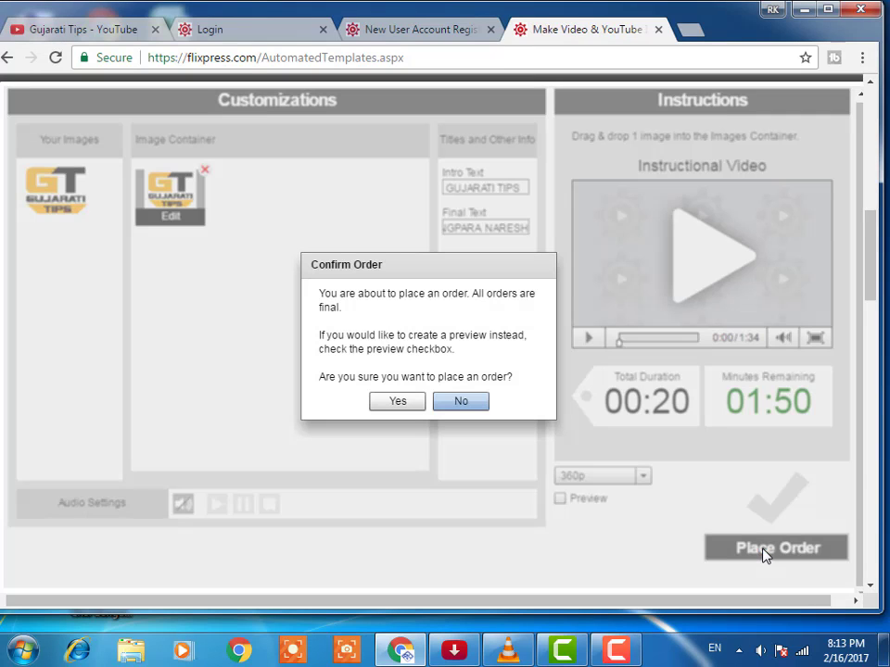
click(397, 403)
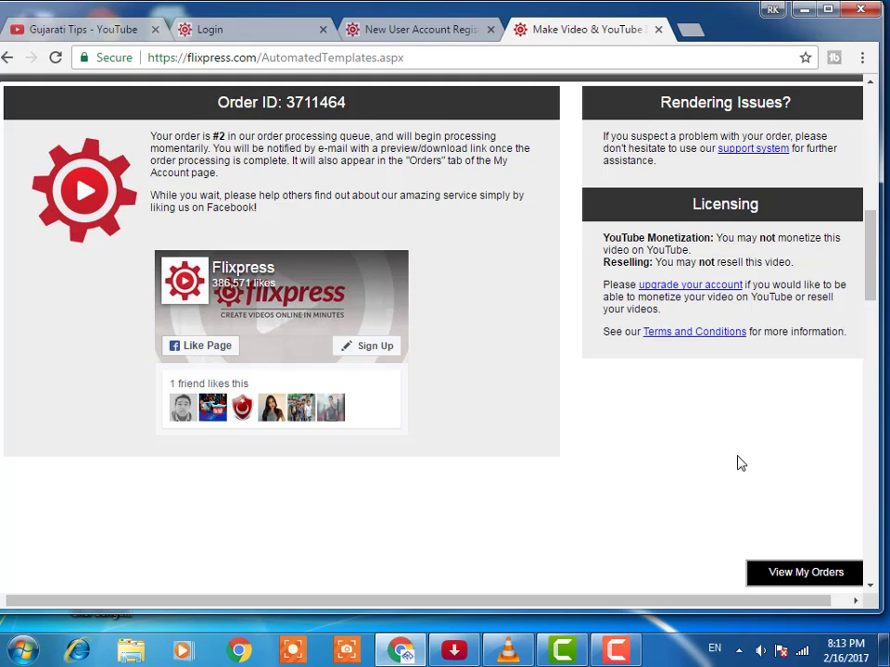
- Leave the order confirmation page for the My Orders list via View My Orders
click(615, 652)
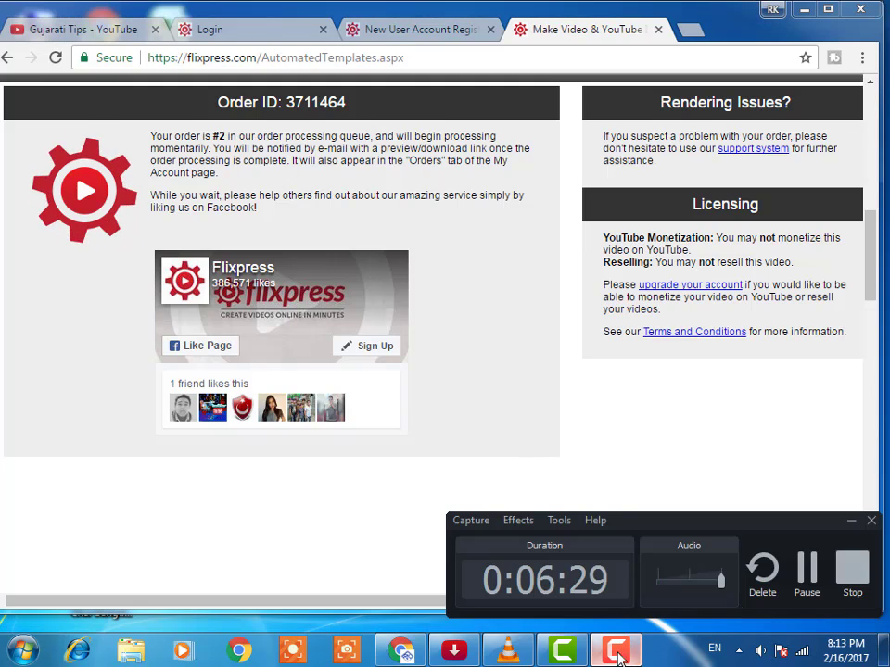
click(806, 574)
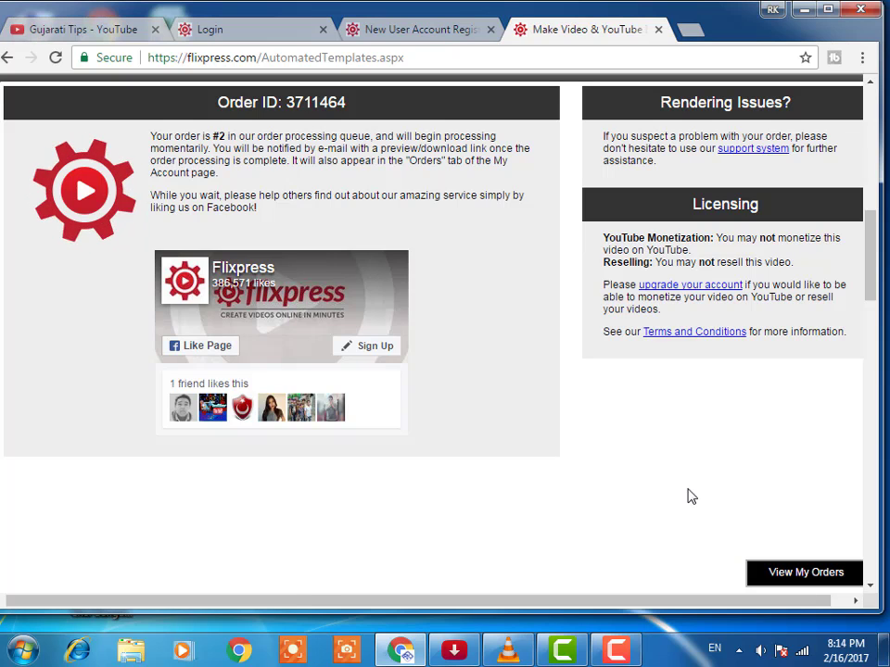
click(821, 577)
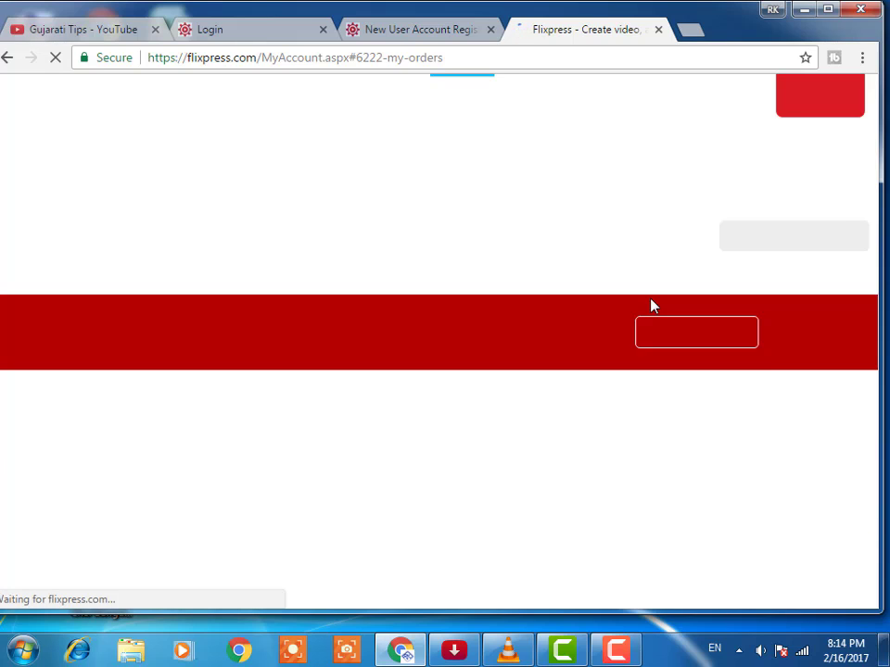
- Play the preview of the newest order, the 18-second Gujarati Tips intro
scroll(427, 303, down, 1)
scroll(426, 302, down, 2)
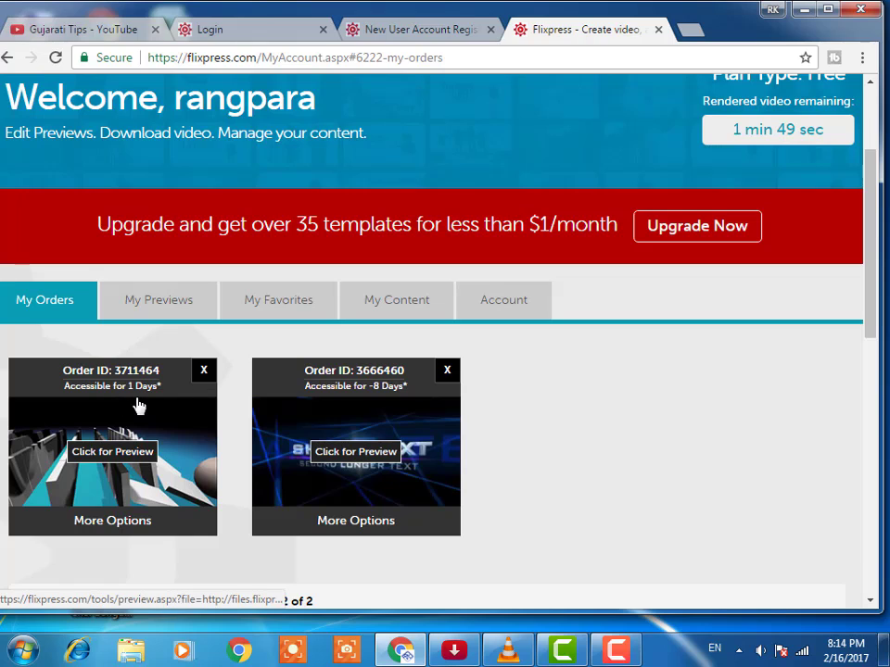
click(112, 453)
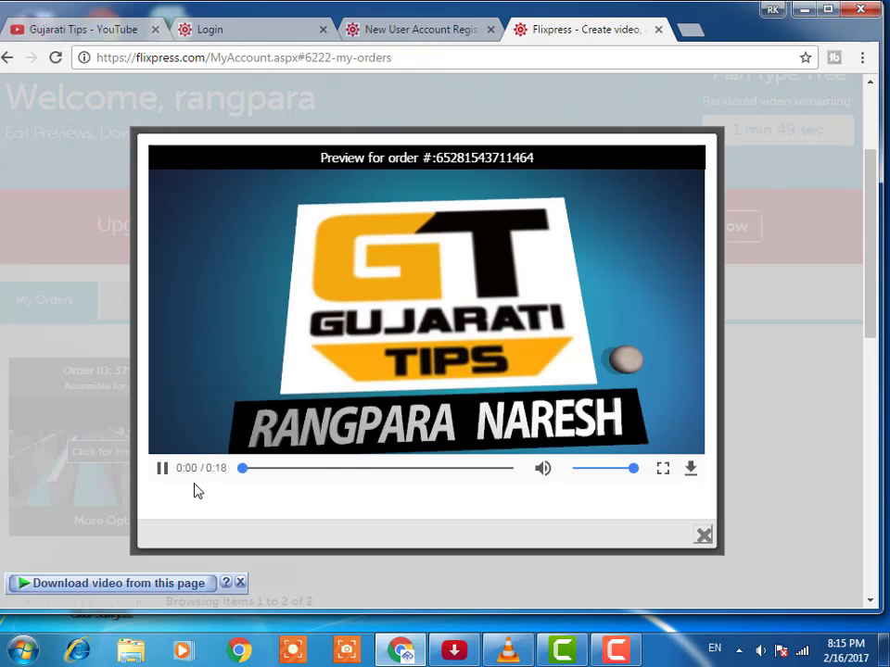
- Download the rendered intro as MP4, dismiss the download helper, and close the preview
click(691, 470)
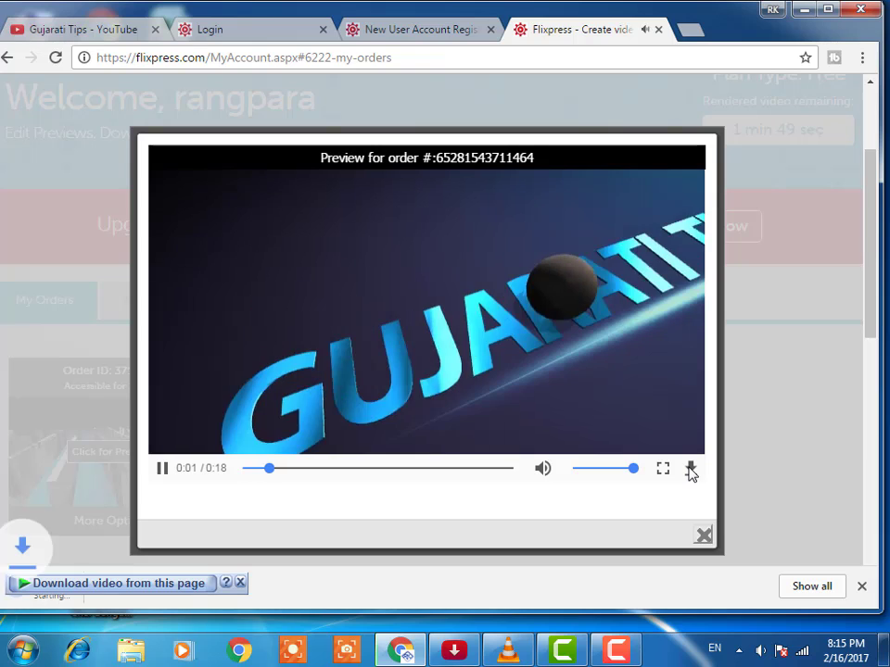
click(241, 583)
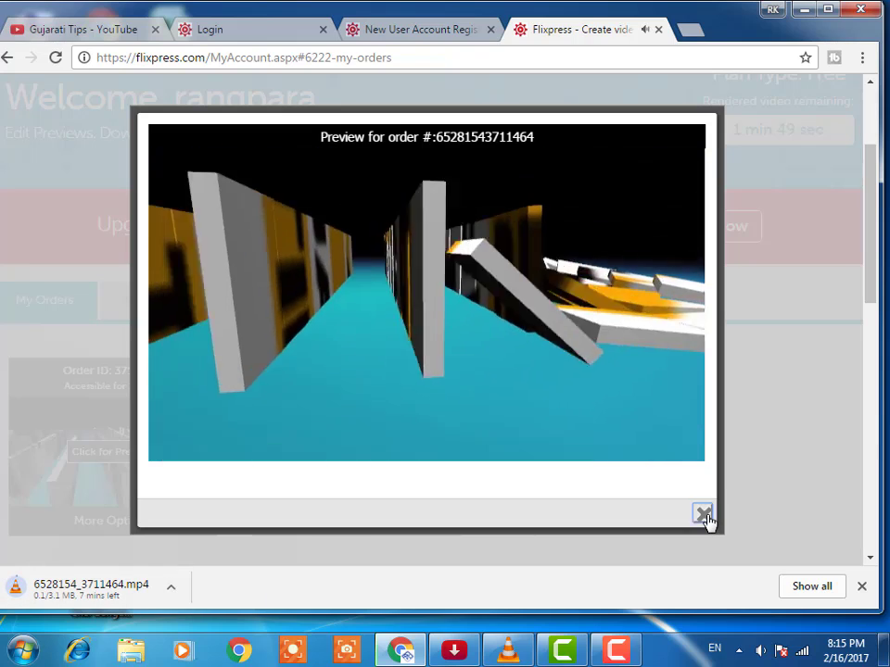
click(704, 516)
- Expand More Options on the newest order to review Download SD/HD and sharing choices
scroll(214, 476, down, 1)
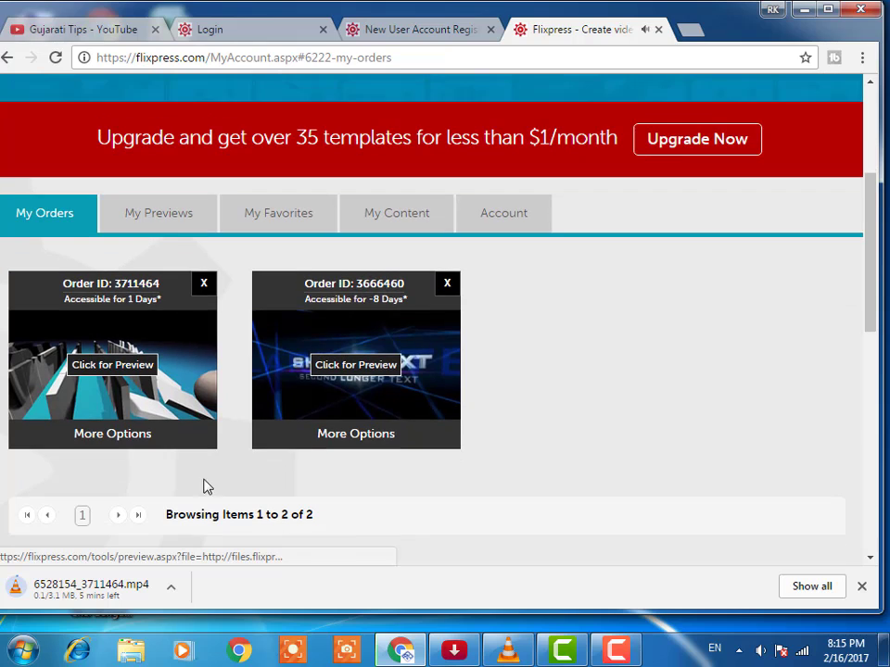
click(133, 439)
scroll(132, 442, down, 1)
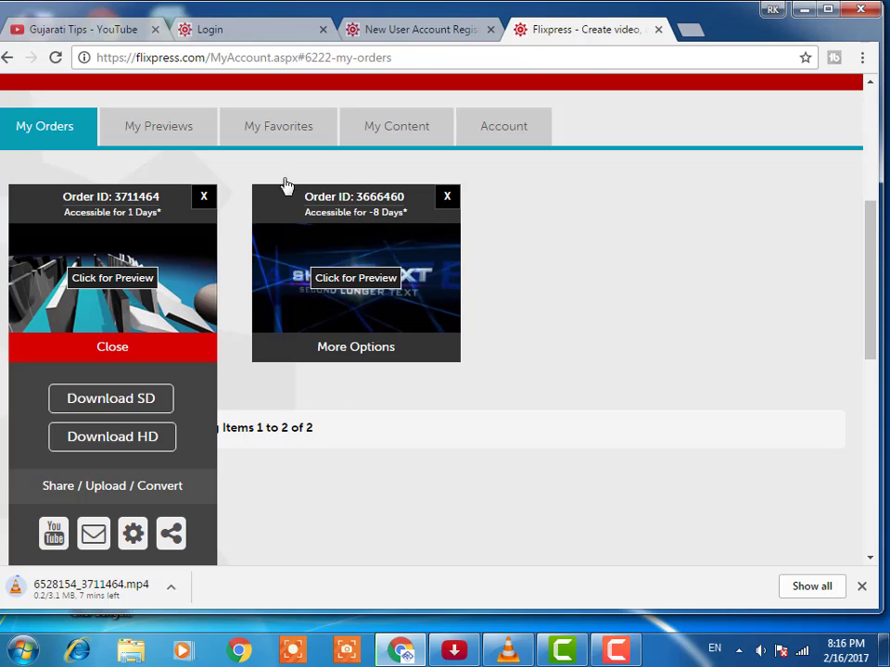
scroll(315, 480, up, 1)
scroll(324, 484, up, 1)
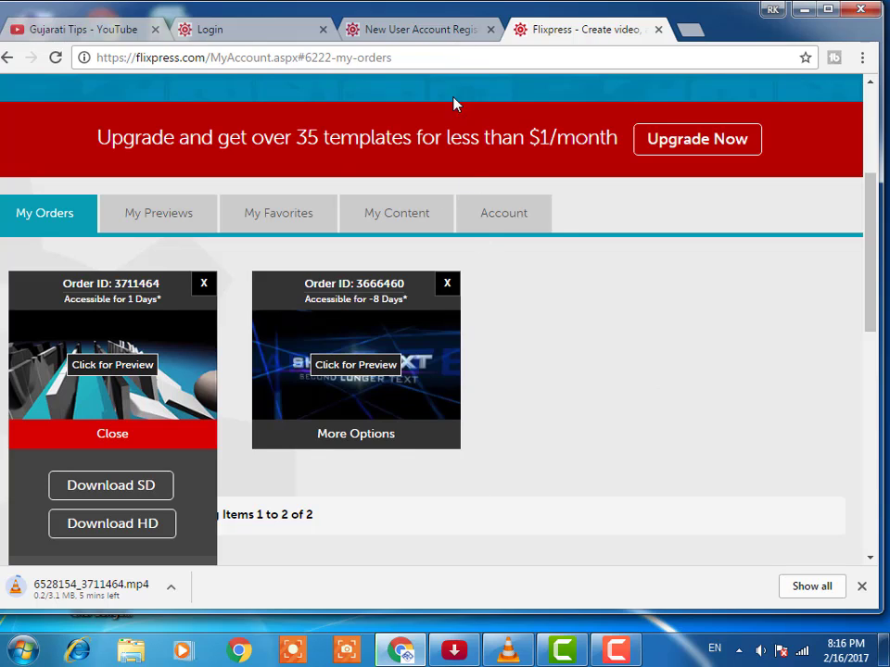
scroll(517, 345, up, 1)
scroll(517, 346, up, 4)
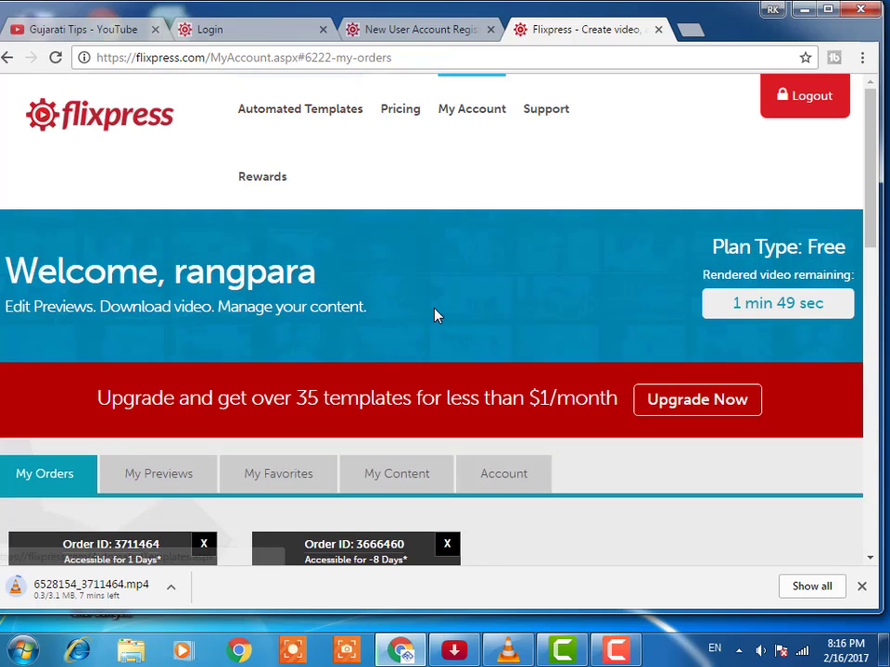
scroll(435, 311, down, 3)
scroll(544, 363, down, 1)
scroll(544, 364, down, 3)
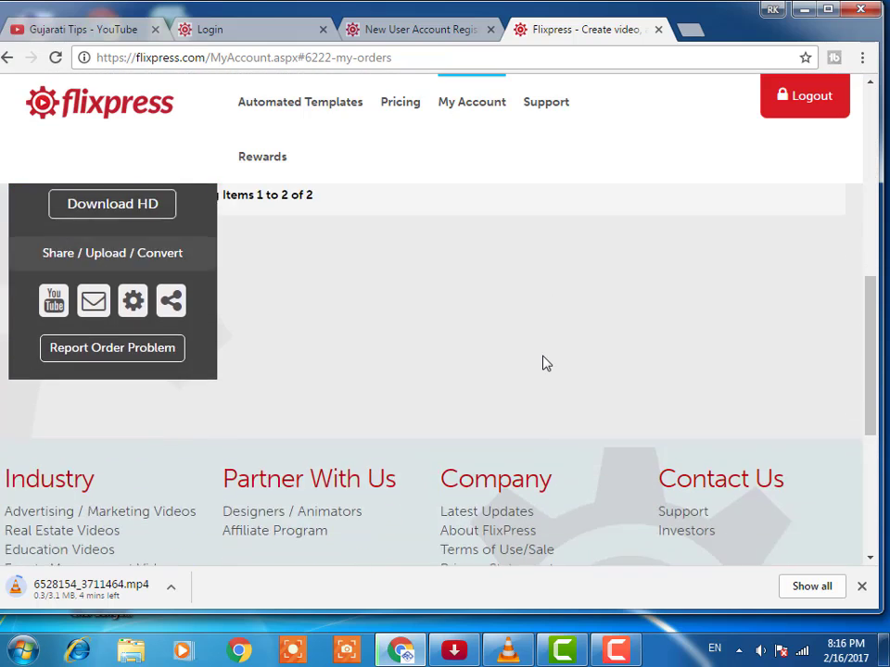
scroll(464, 445, down, 1)
scroll(695, 495, up, 1)
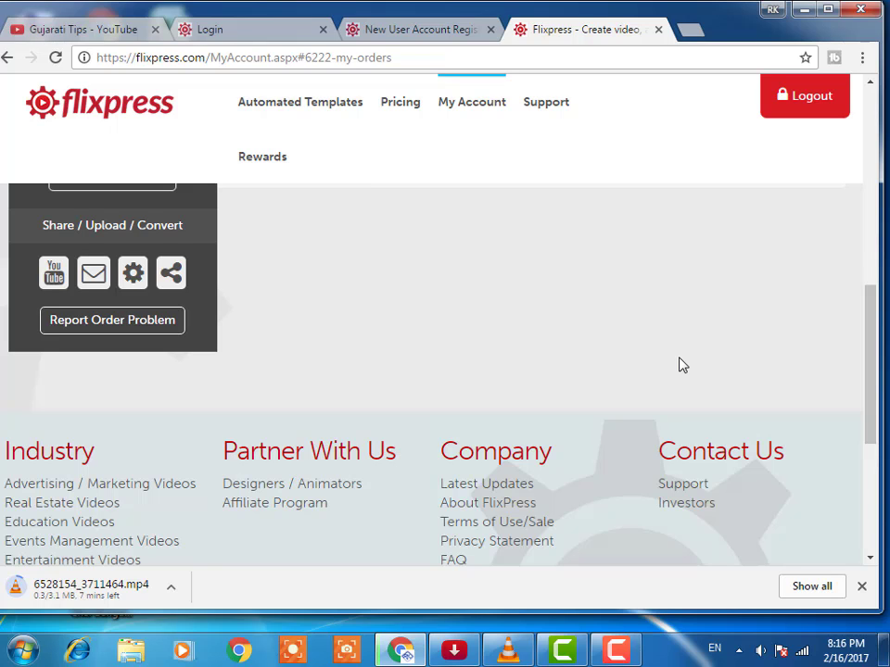
scroll(681, 364, up, 2)
scroll(681, 364, up, 3)
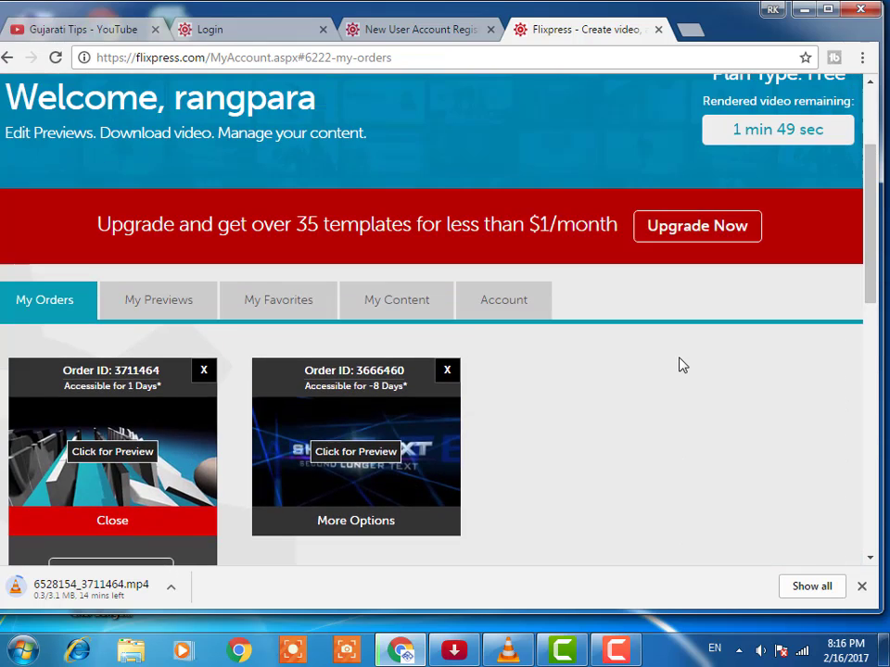